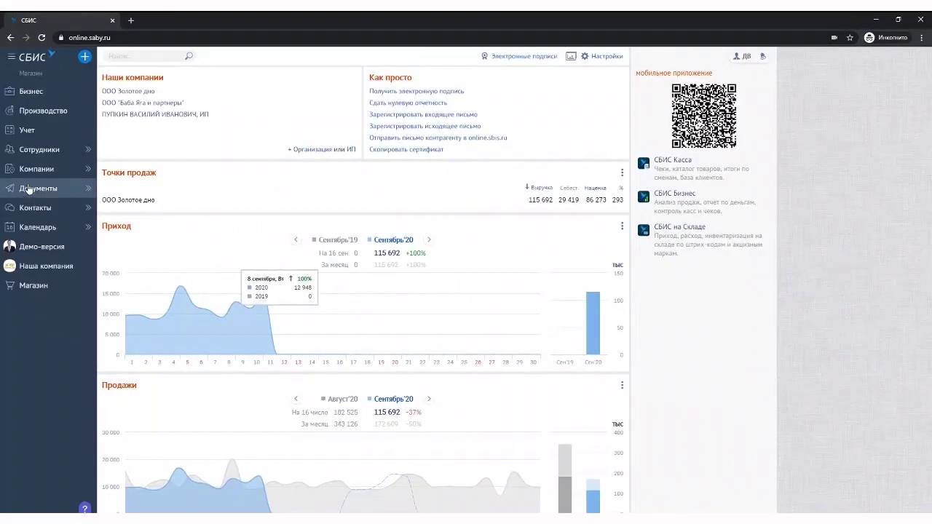
# Find document 725 among the incoming documents, open it and look through its attached invoice
pyautogui.moveTo(27, 189)
pyautogui.click(40, 209)
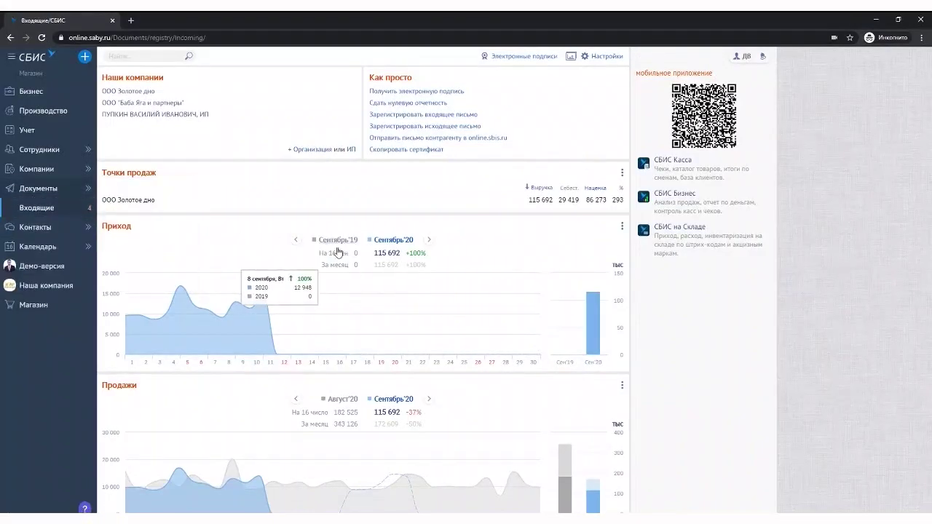
pyautogui.write('725')
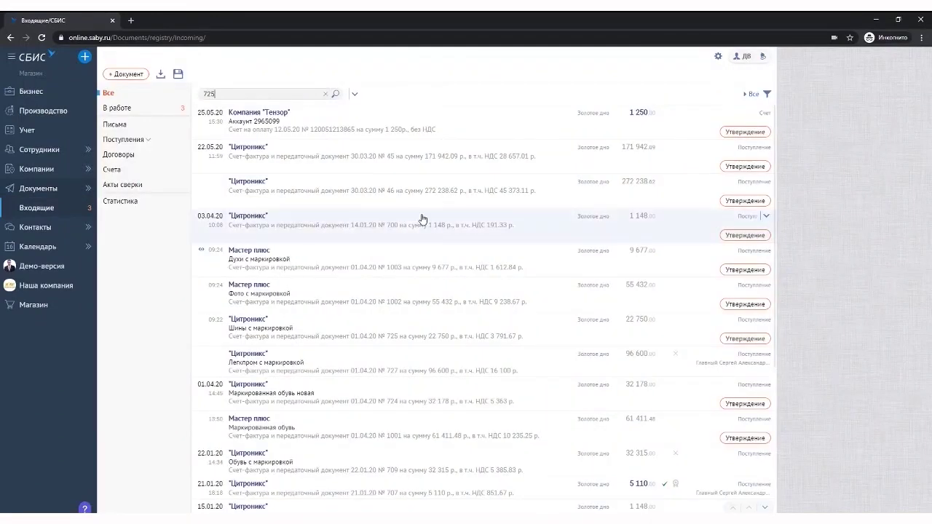
pyautogui.click(403, 114)
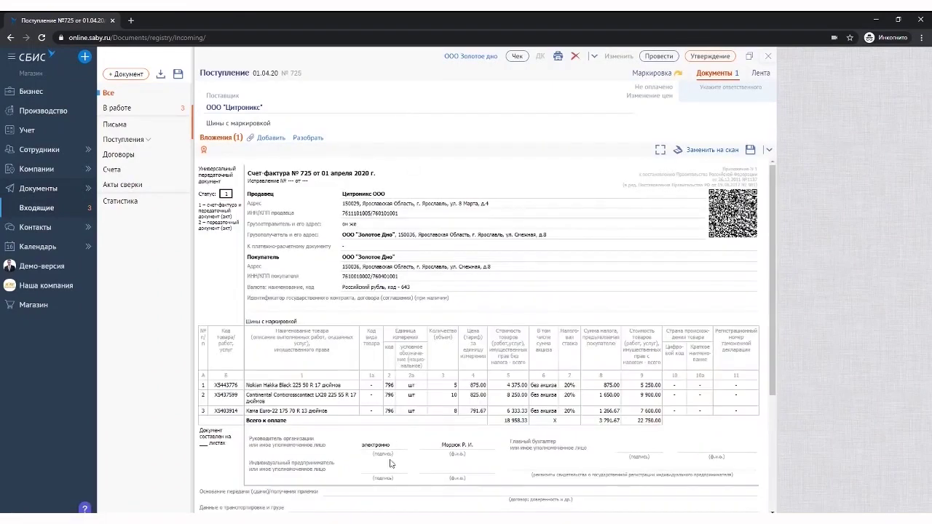
pyautogui.scroll(-5, 516, 292)
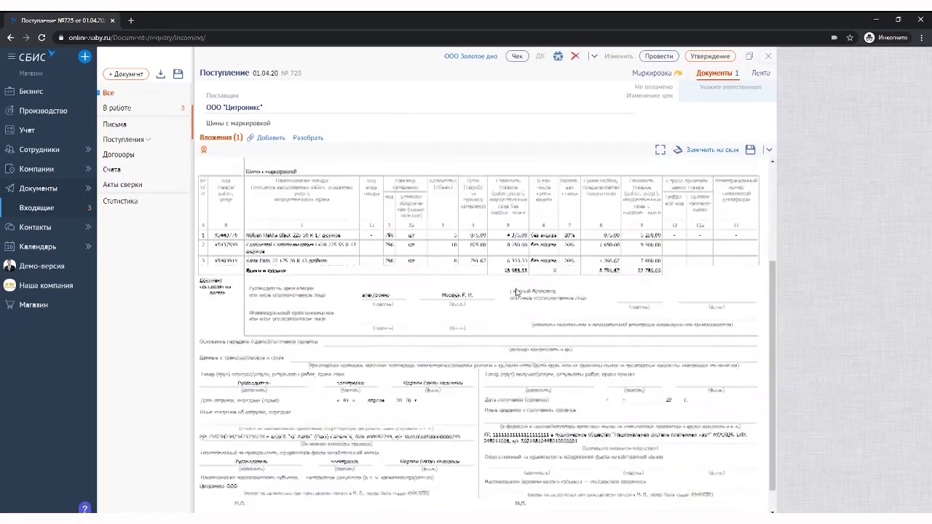
pyautogui.scroll(5, 510, 277)
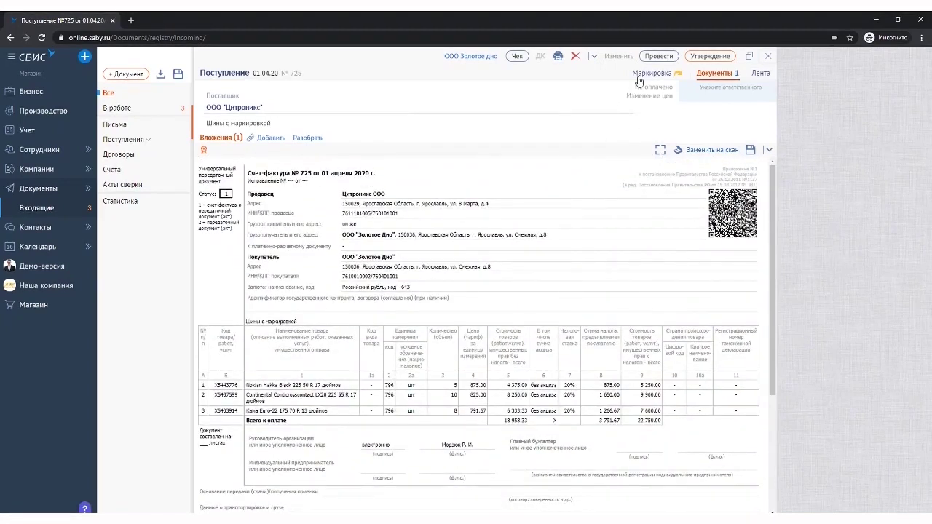
# Show the receipt's marked products and change its purchase type to "приобретение для собственных нужд"
pyautogui.click(639, 75)
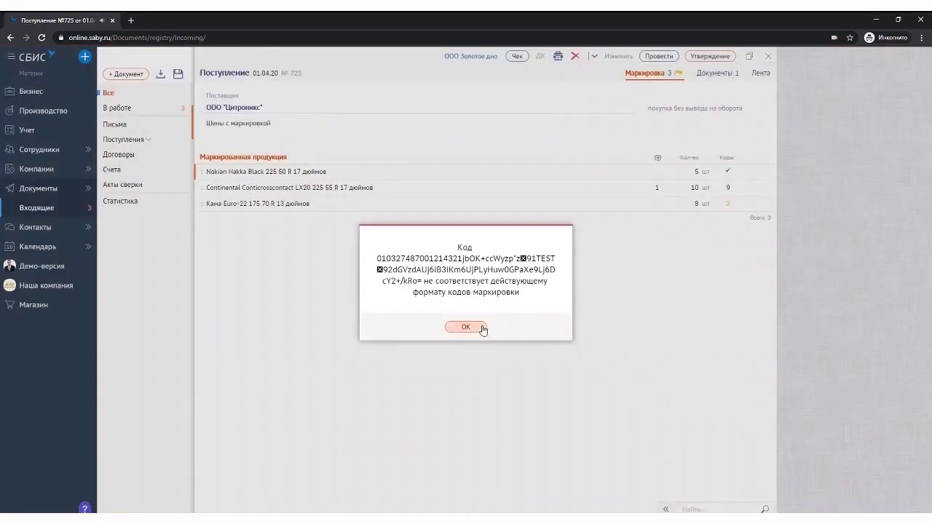
pyautogui.click(466, 327)
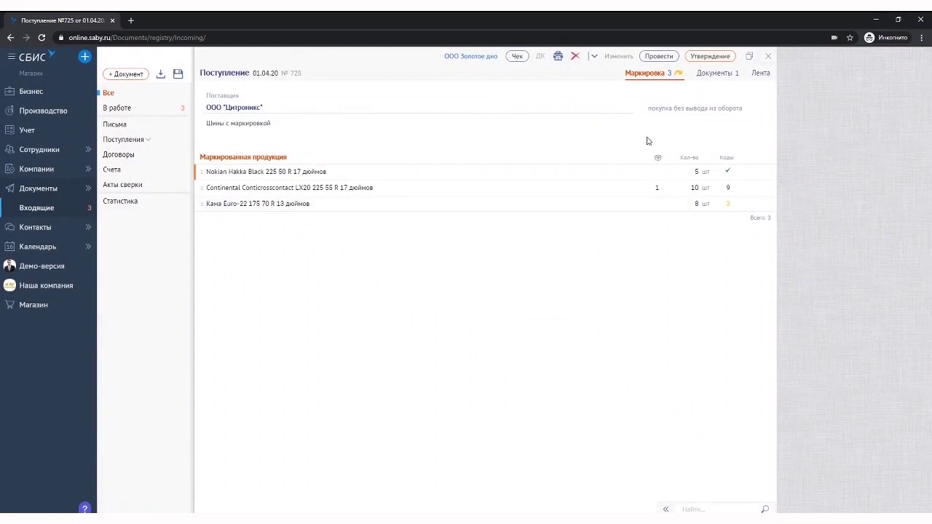
pyautogui.click(618, 56)
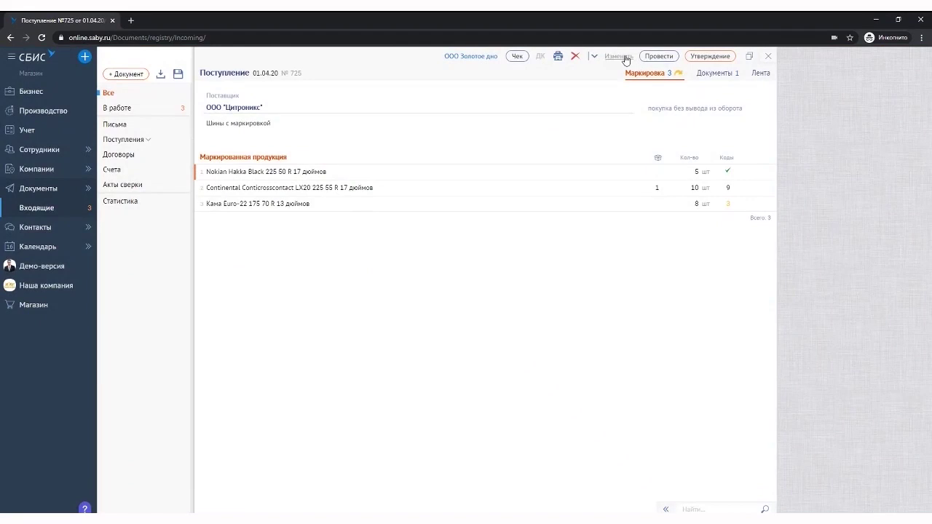
pyautogui.click(697, 111)
pyautogui.click(700, 125)
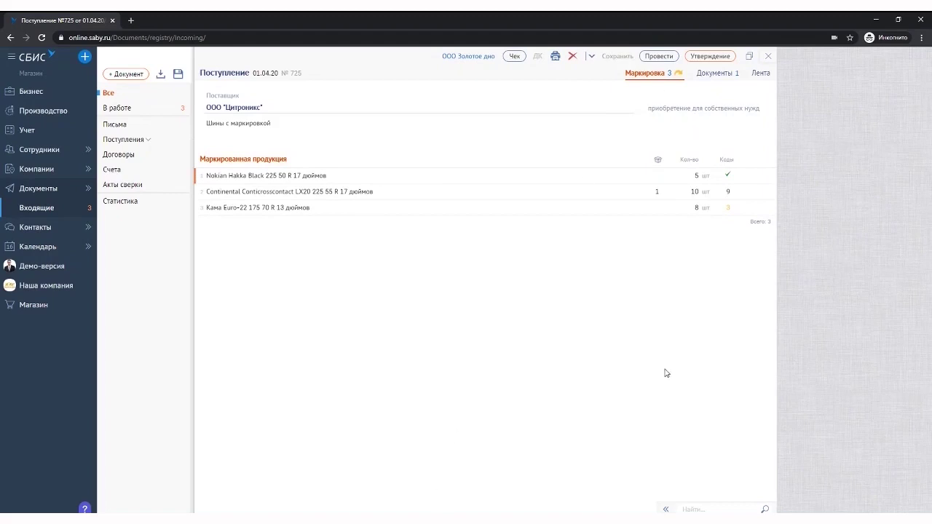
# View the receipt's approval options without acting on them, and export its documents to 1C
pyautogui.click(711, 56)
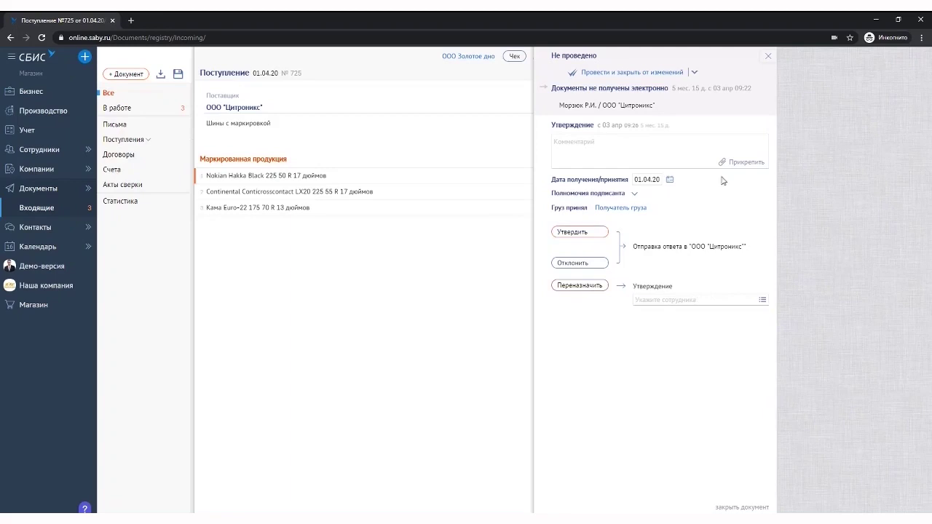
pyautogui.click(767, 57)
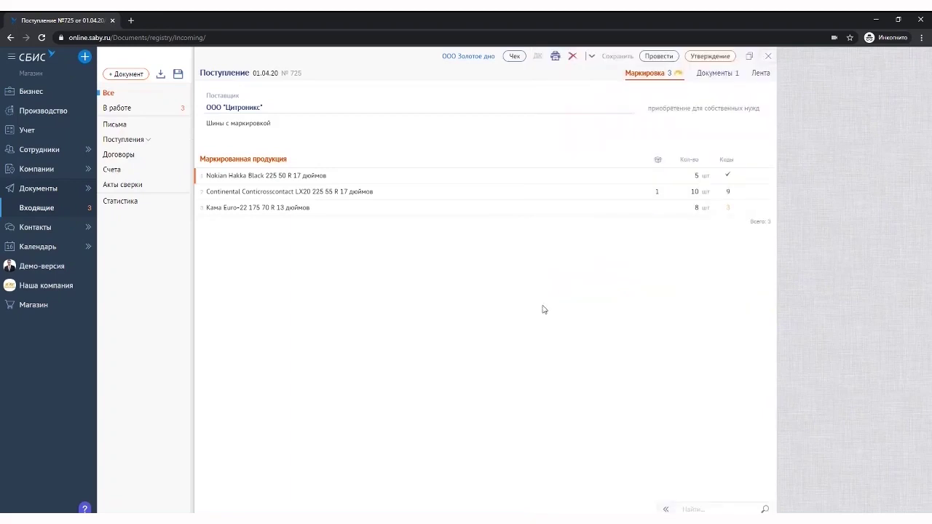
pyautogui.click(590, 57)
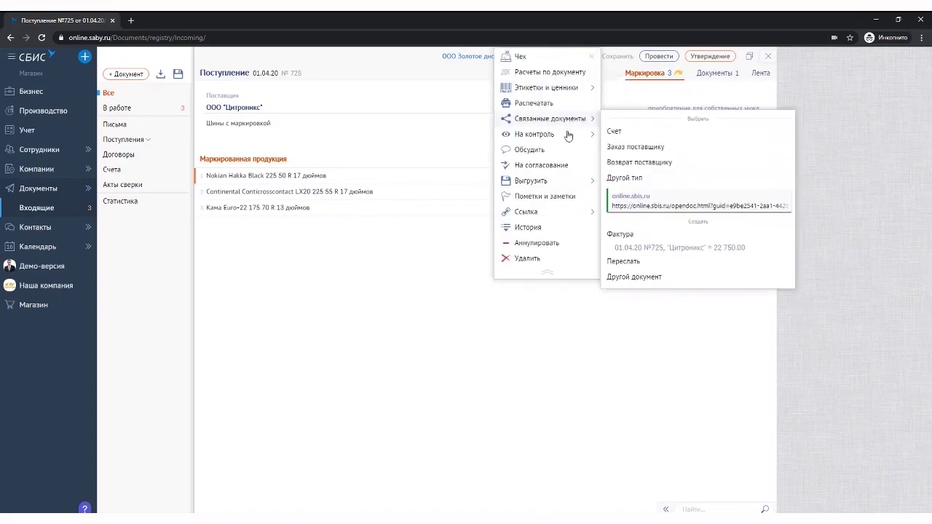
pyautogui.moveTo(563, 185)
pyautogui.click(676, 183)
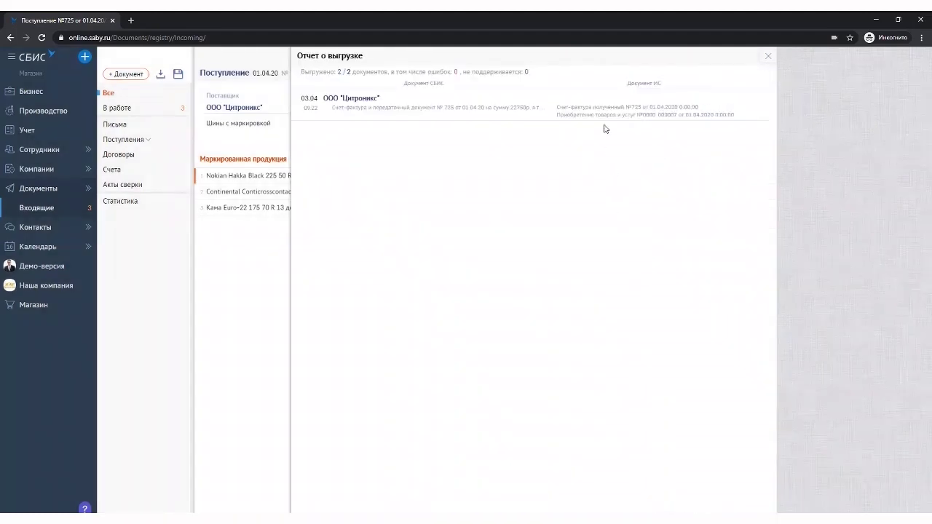
pyautogui.hotkey('alt', 'Tab')
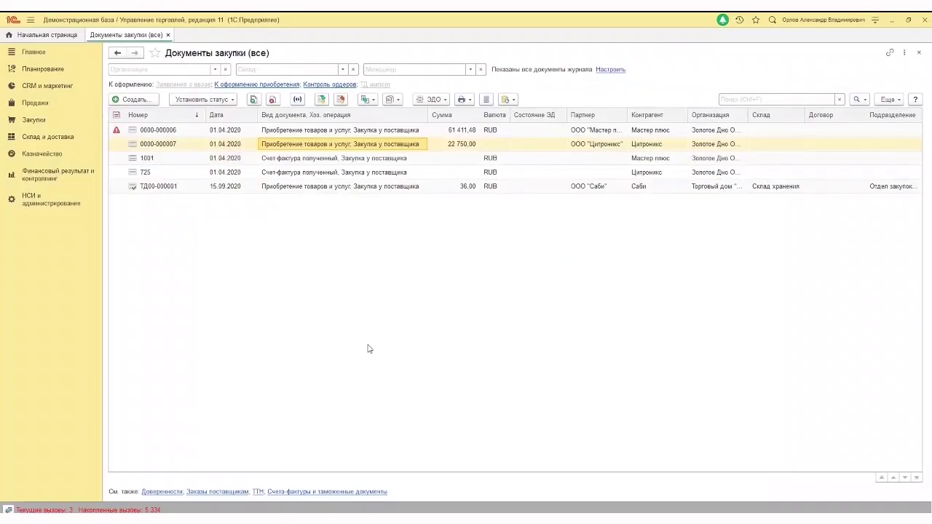
pyautogui.doubleClick(316, 148)
pyautogui.click(162, 111)
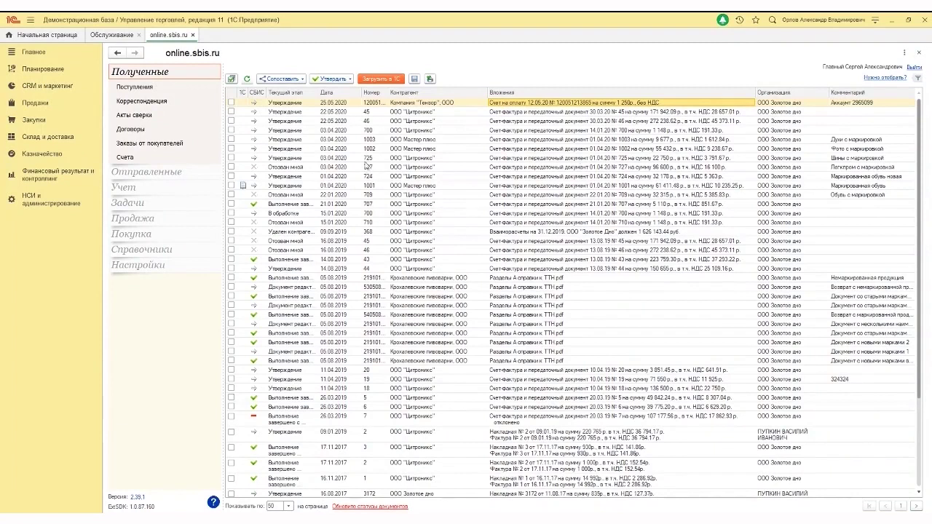
# Load received document 725 into 1C as "Счет-фактура полученный" dated 01.04.2020 and refill the created documents
pyautogui.click(366, 157)
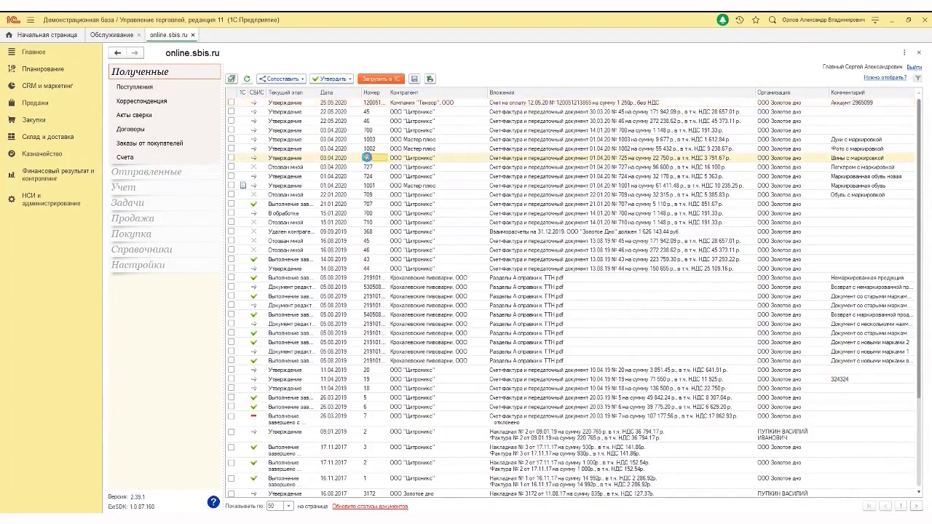
pyautogui.doubleClick(470, 174)
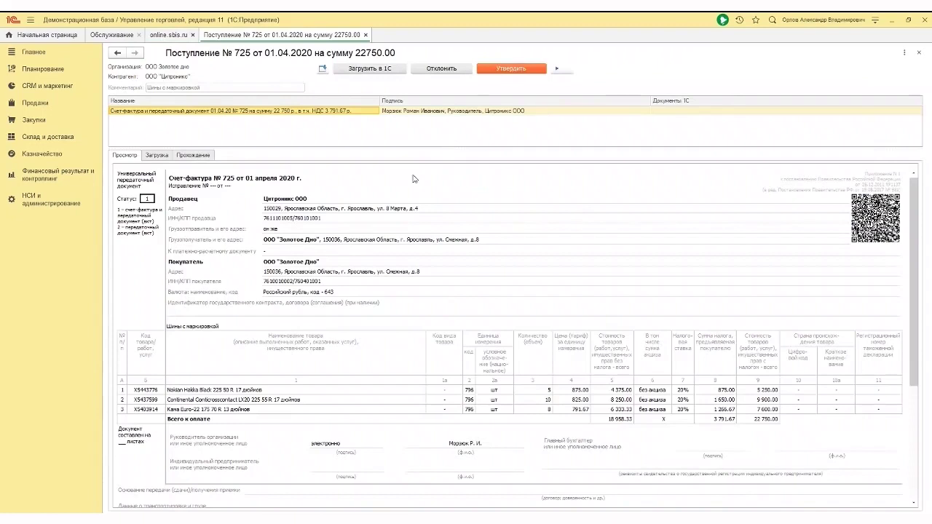
pyautogui.click(163, 157)
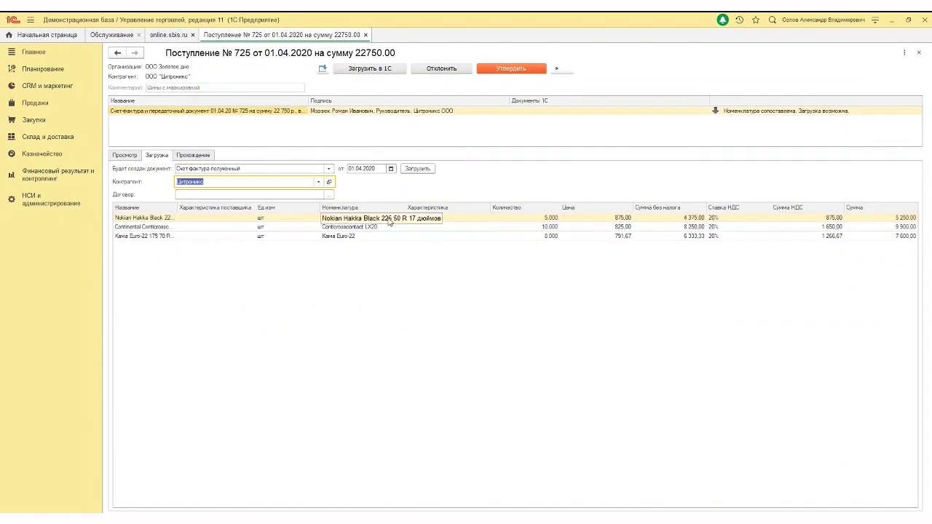
pyautogui.click(407, 168)
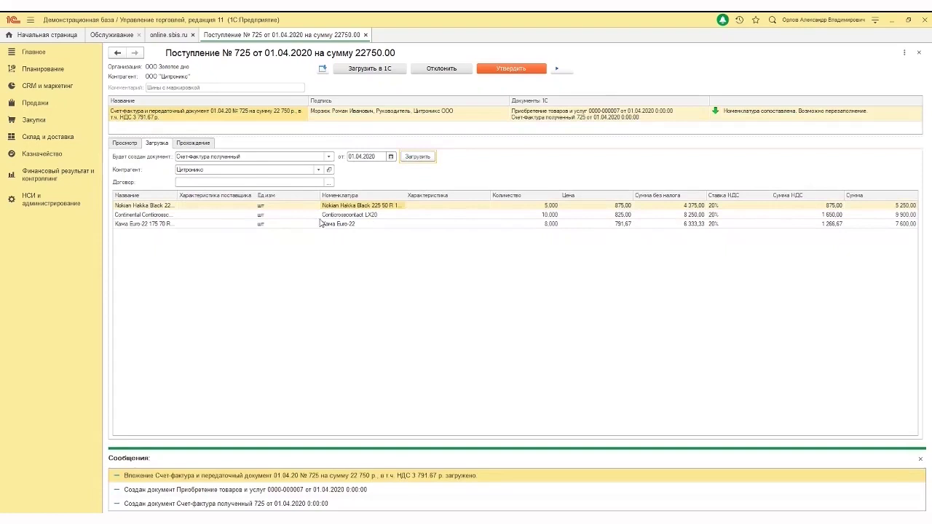
pyautogui.click(685, 115)
pyautogui.click(849, 111)
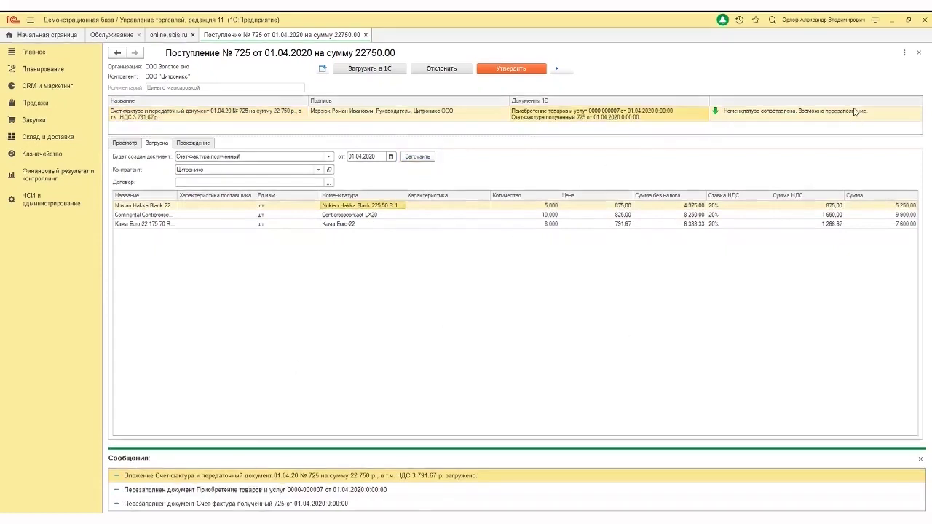
# Open the created purchase document's goods and inspect the marking codes of the unpackaged items in the incoming tyre check
pyautogui.click(611, 118)
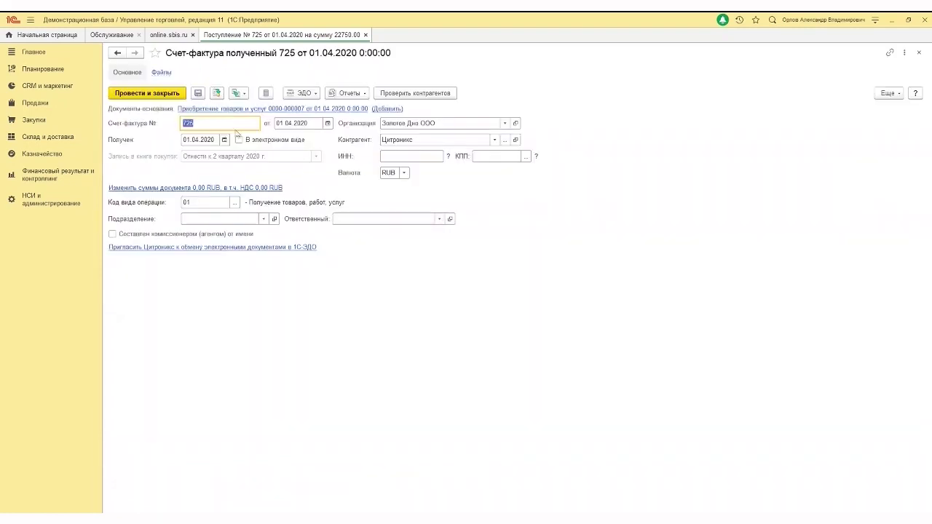
pyautogui.click(200, 110)
pyautogui.click(164, 111)
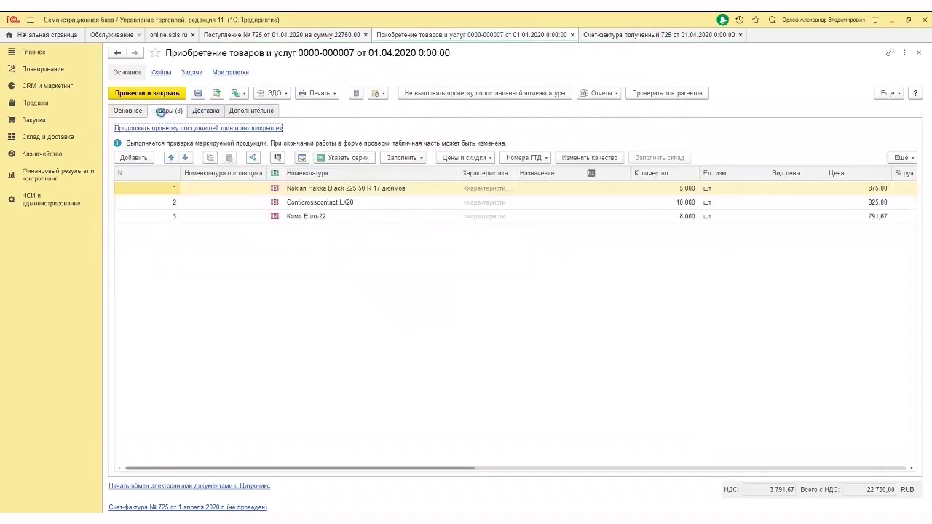
pyautogui.click(170, 129)
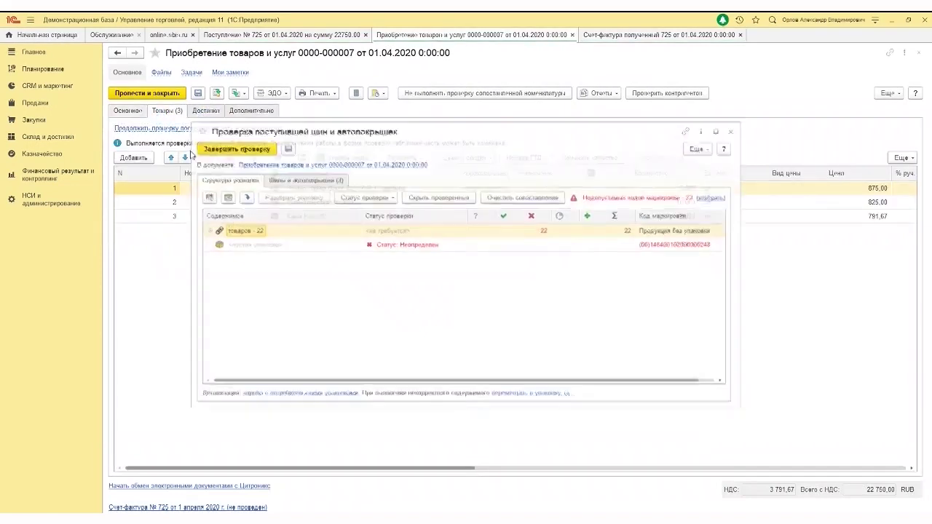
pyautogui.click(208, 230)
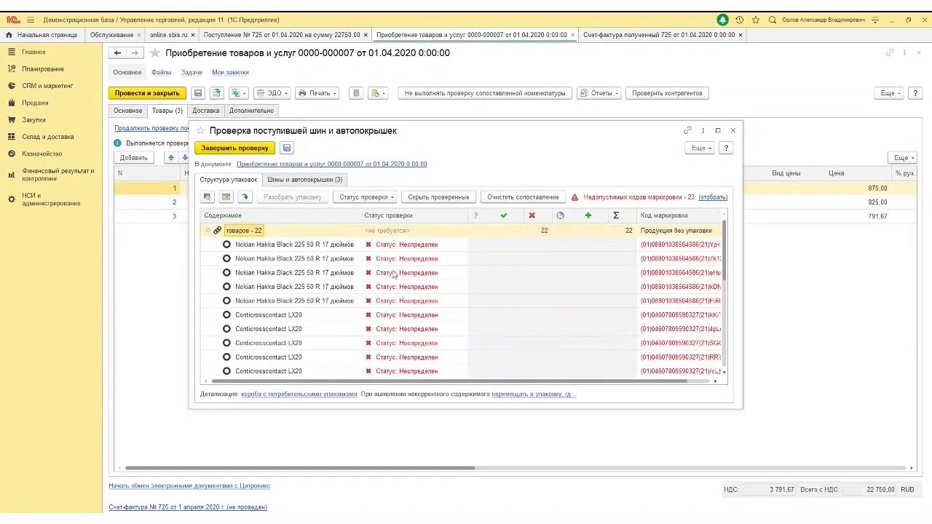
pyautogui.click(317, 34)
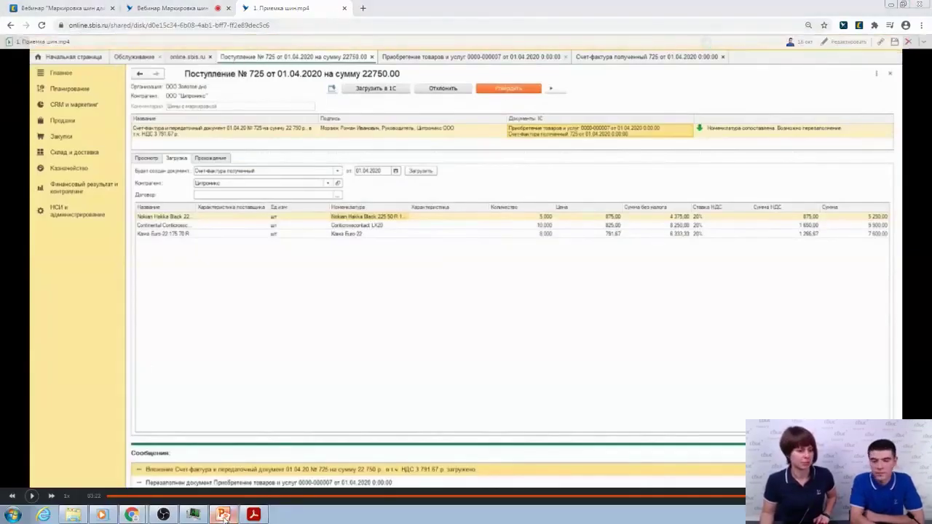
pyautogui.click(223, 515)
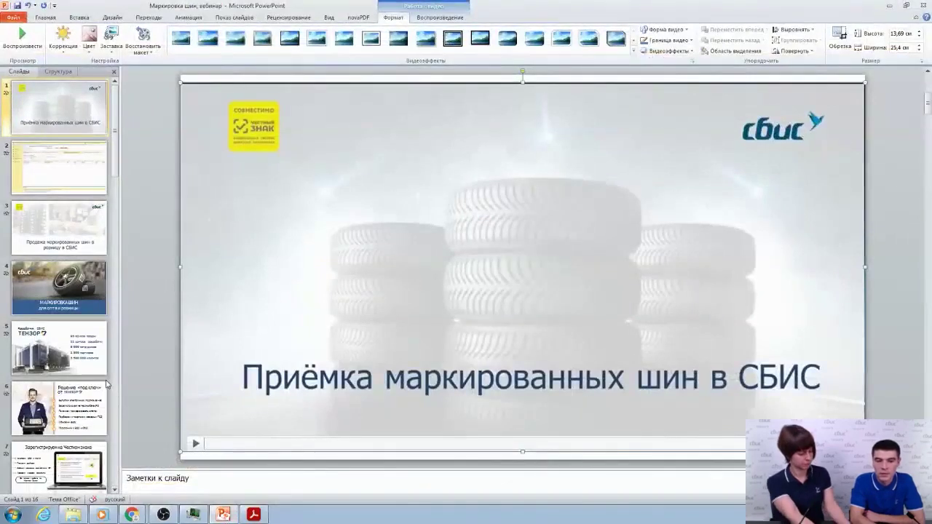
pyautogui.press('F5')
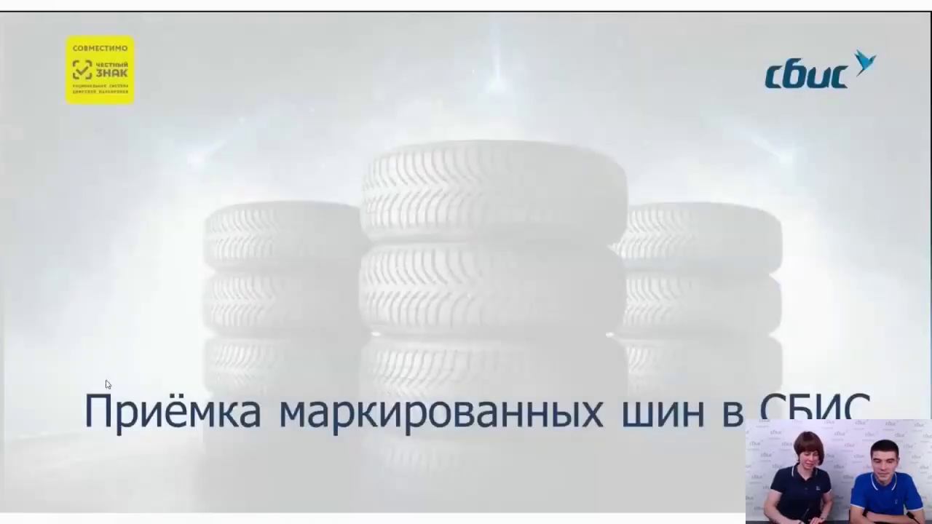
pyautogui.press('Right')
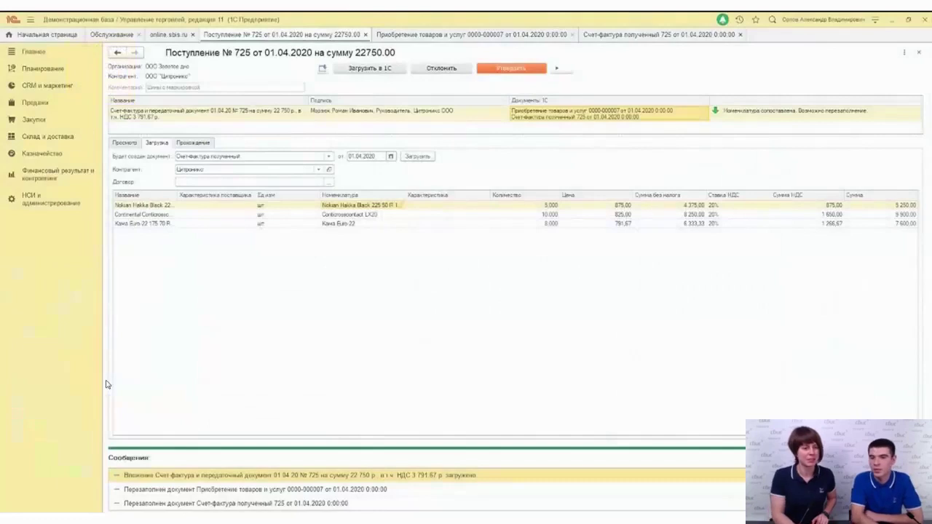
pyautogui.press('Escape')
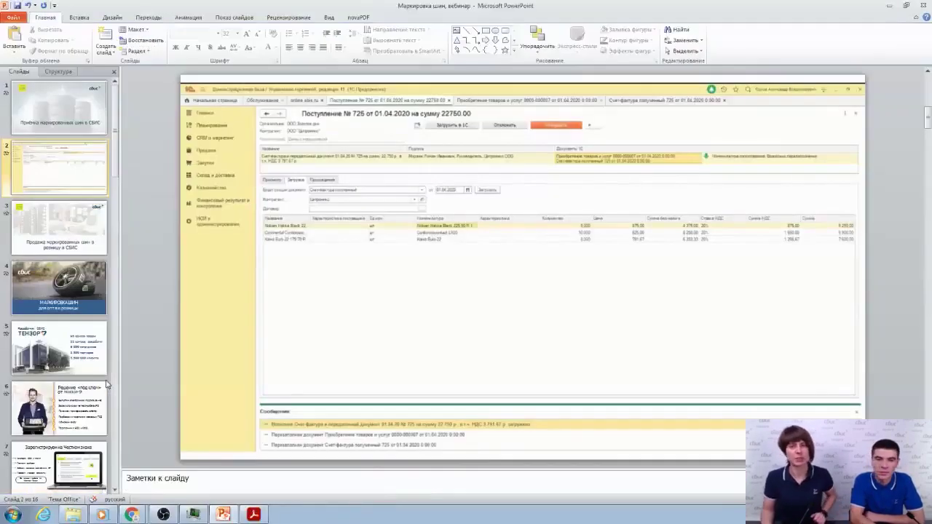
pyautogui.click(888, 6)
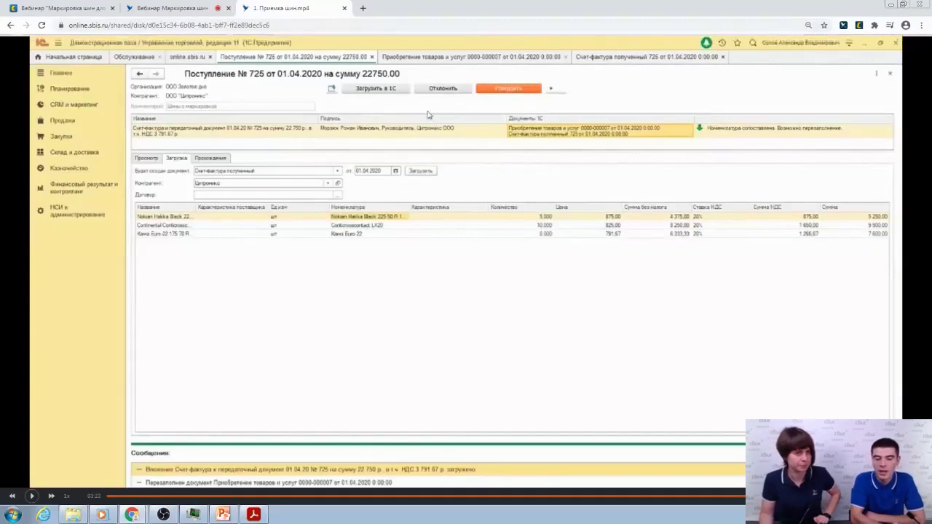
# Look through the webinar's materials and open the copied video link in a new browser tab
pyautogui.click(156, 8)
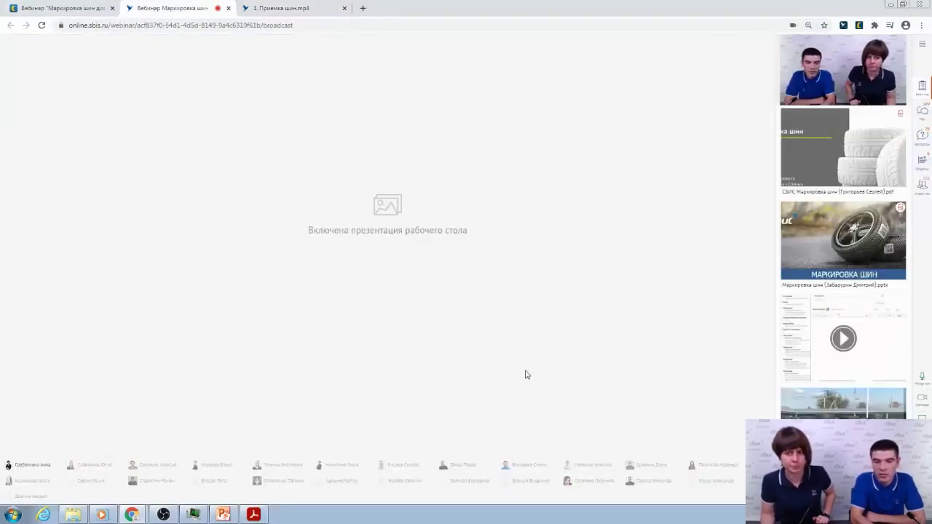
pyautogui.moveTo(832, 321)
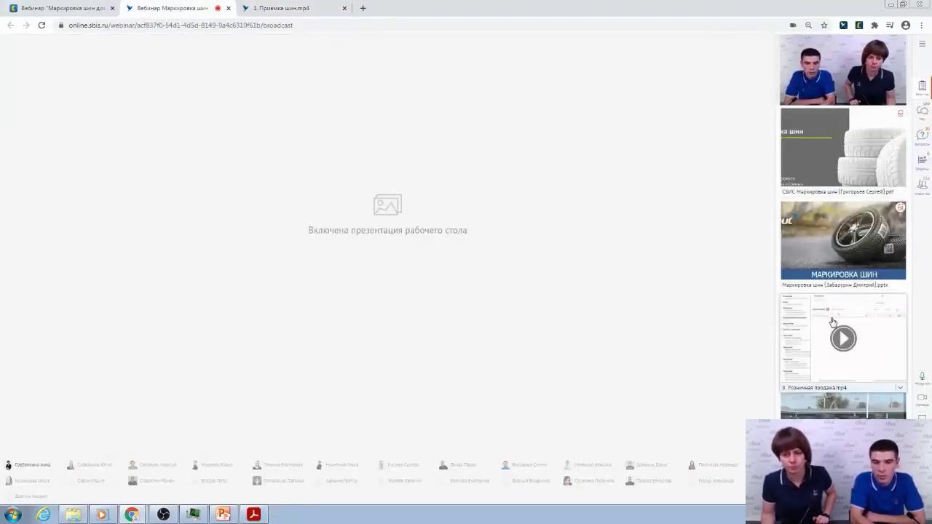
pyautogui.scroll(-1, 833, 321)
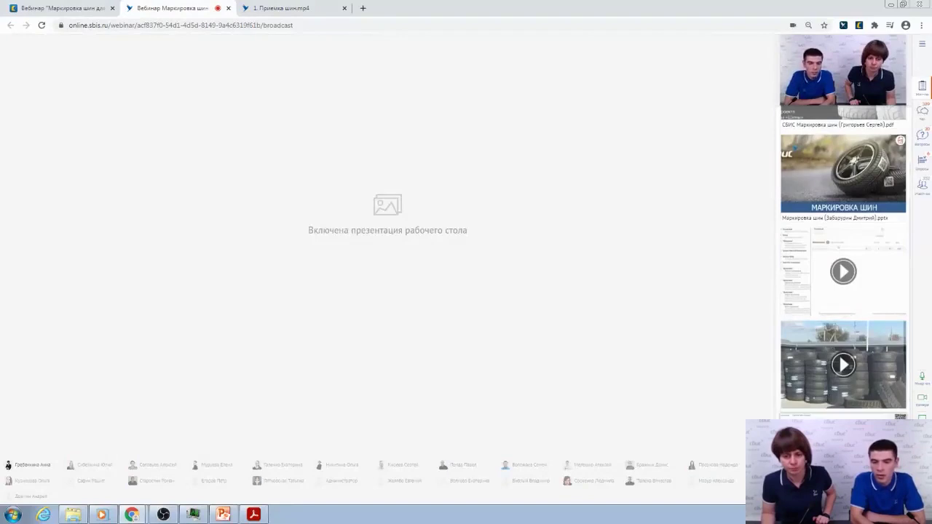
pyautogui.click(363, 8)
pyautogui.rightClick(166, 24)
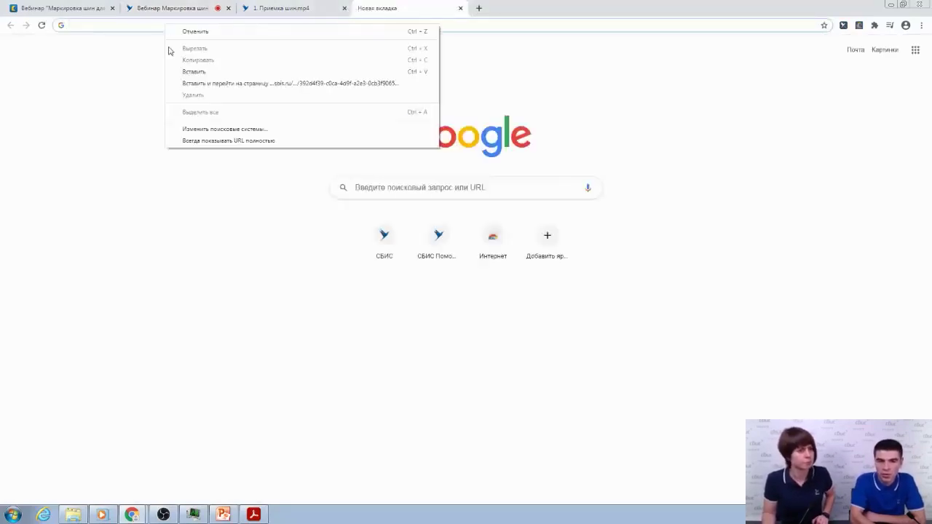
pyautogui.click(237, 82)
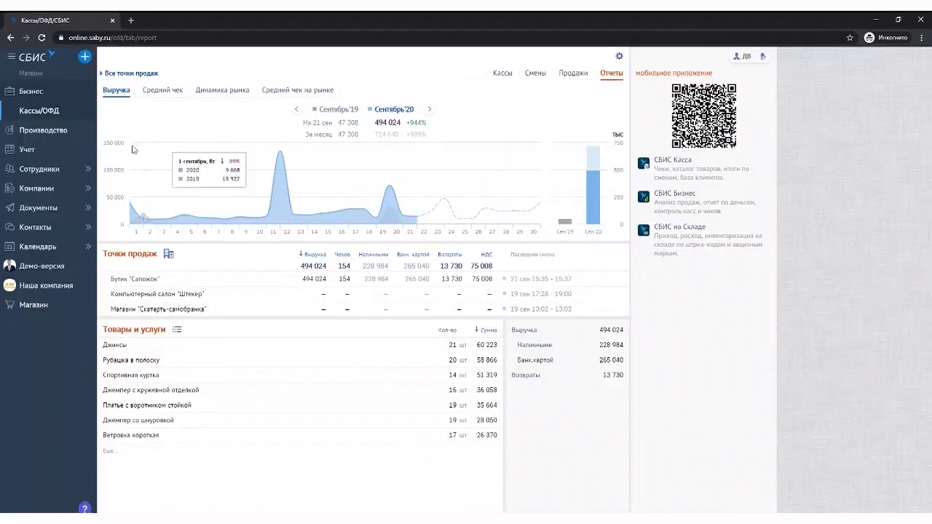
# Open the Реализации section and show the Реализация document list
pyautogui.moveTo(59, 96)
pyautogui.click(66, 120)
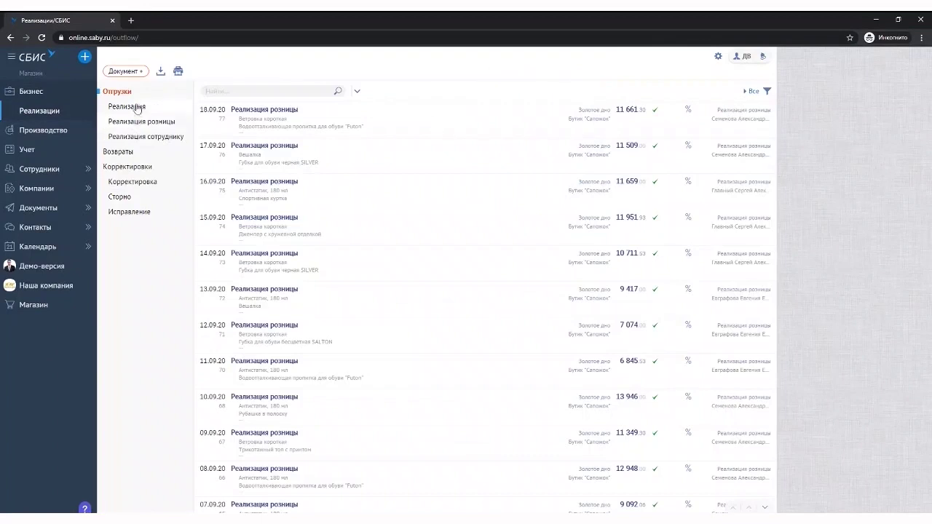
pyautogui.click(132, 111)
# Try filling a new sale document with Continental Conticrosscontact LX20 and Nokian Hakka Black tyres from the catalogue, and close the document
pyautogui.click(124, 71)
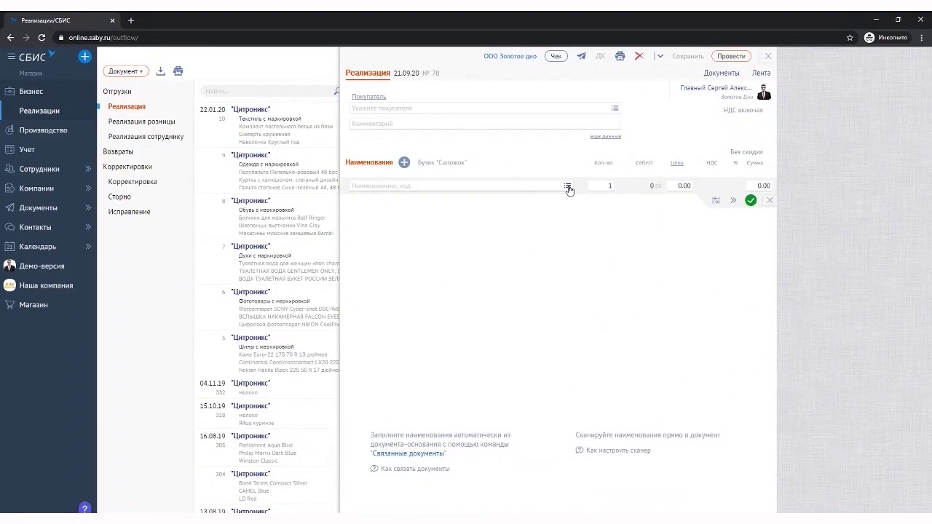
pyautogui.click(567, 187)
pyautogui.click(441, 106)
pyautogui.click(441, 122)
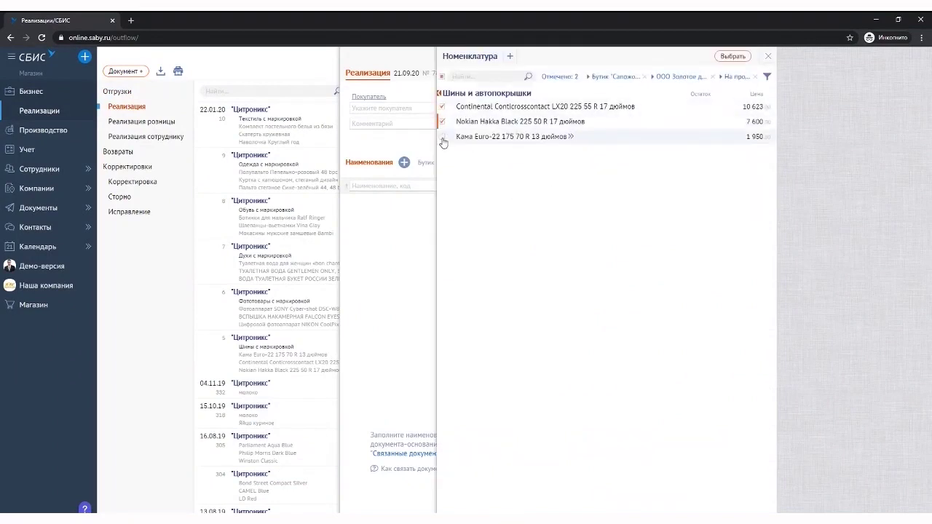
pyautogui.click(733, 56)
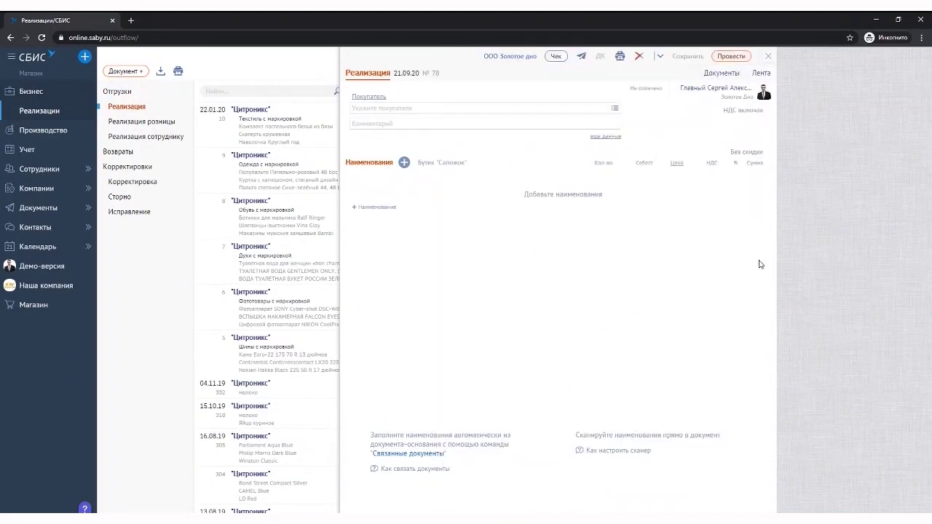
pyautogui.click(767, 56)
pyautogui.click(166, 73)
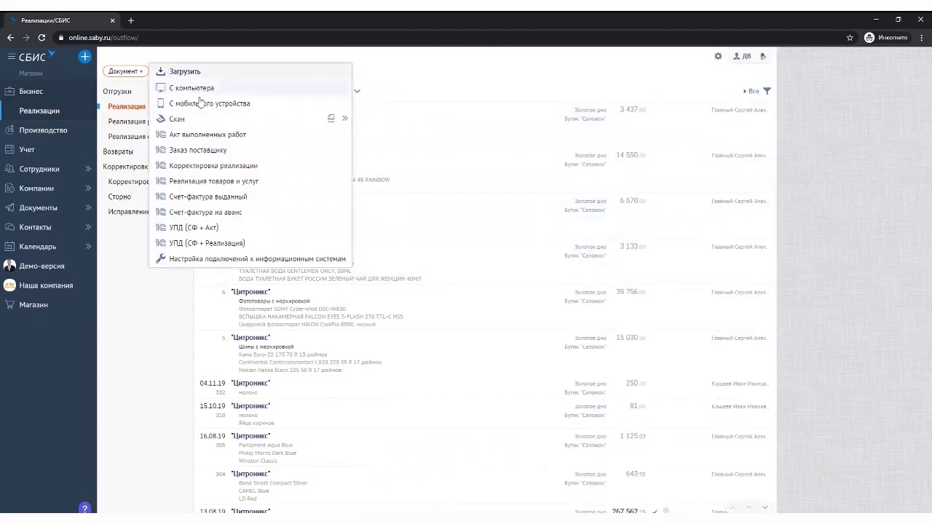
pyautogui.click(255, 182)
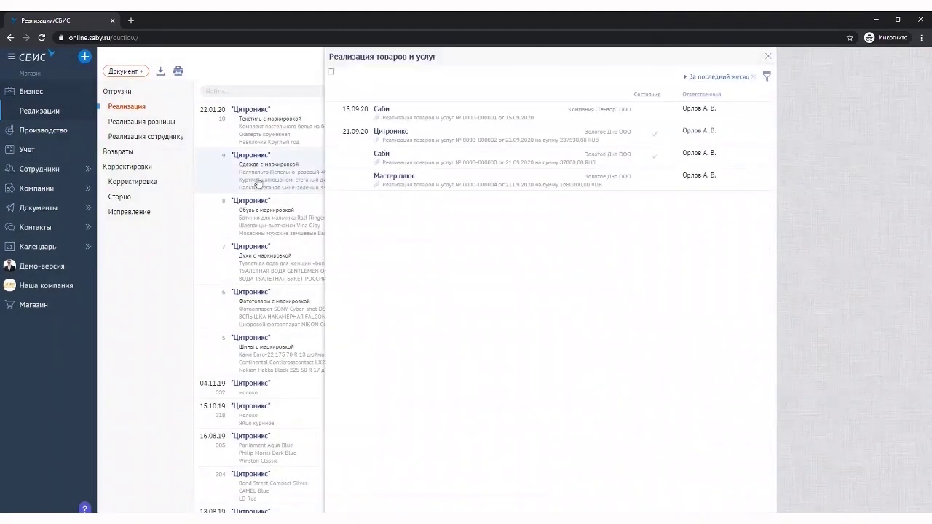
pyautogui.click(493, 153)
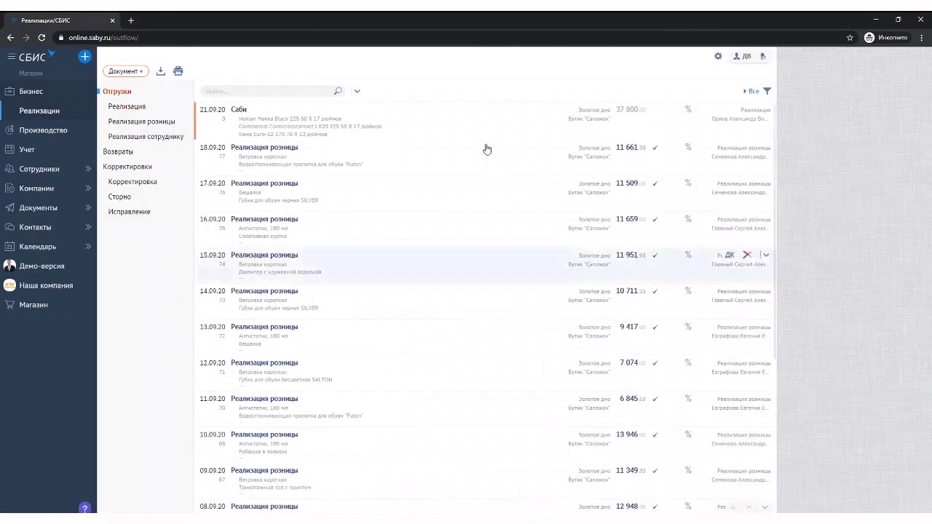
# Open the marked products of the loaded Саби sale and keep the duplicate serial number in the document
pyautogui.click(470, 129)
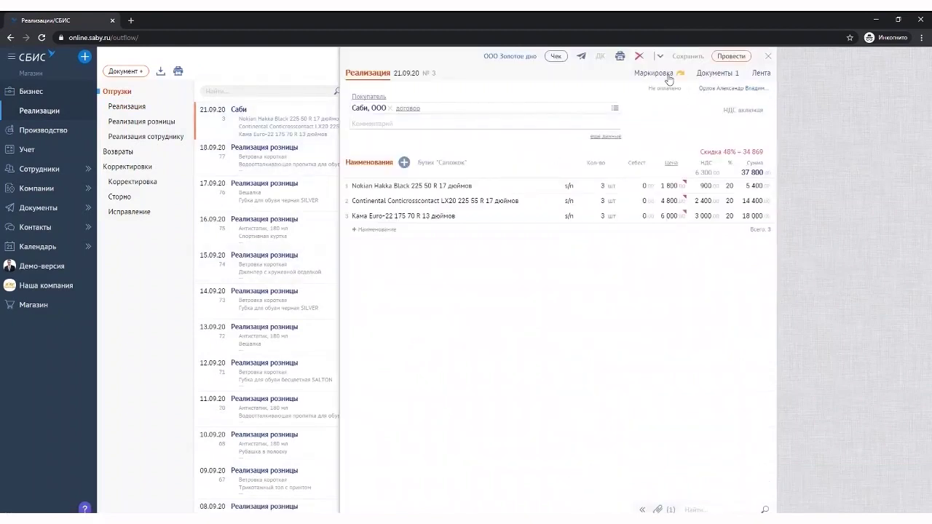
pyautogui.click(655, 73)
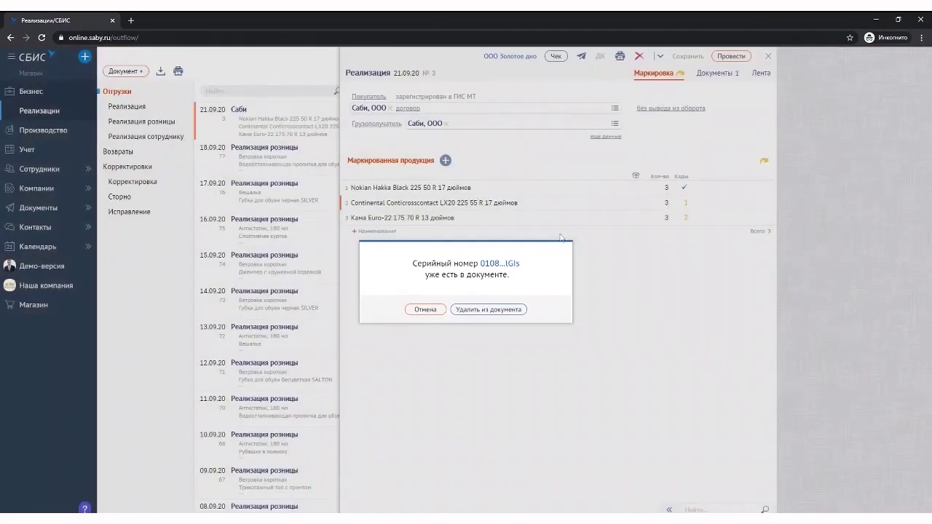
pyautogui.click(430, 309)
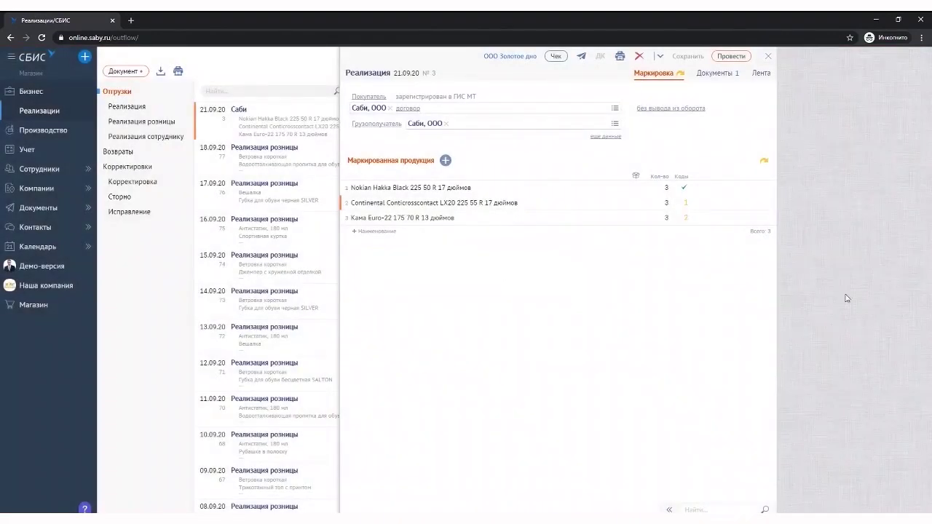
# Mark the buyer as "не зарегистрирован в ГИС МТ" and set the withdrawal reason to "собственные нужды покупателя"
pyautogui.click(441, 97)
pyautogui.click(493, 109)
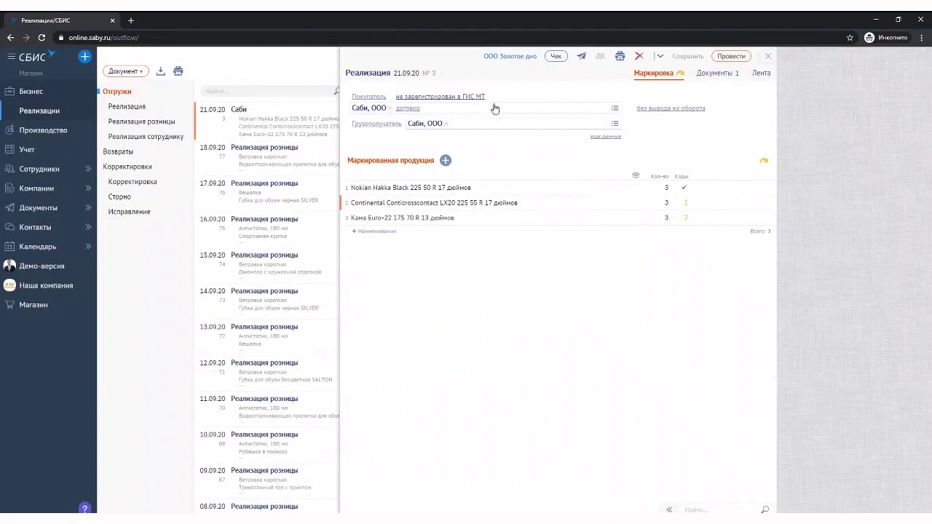
pyautogui.click(678, 111)
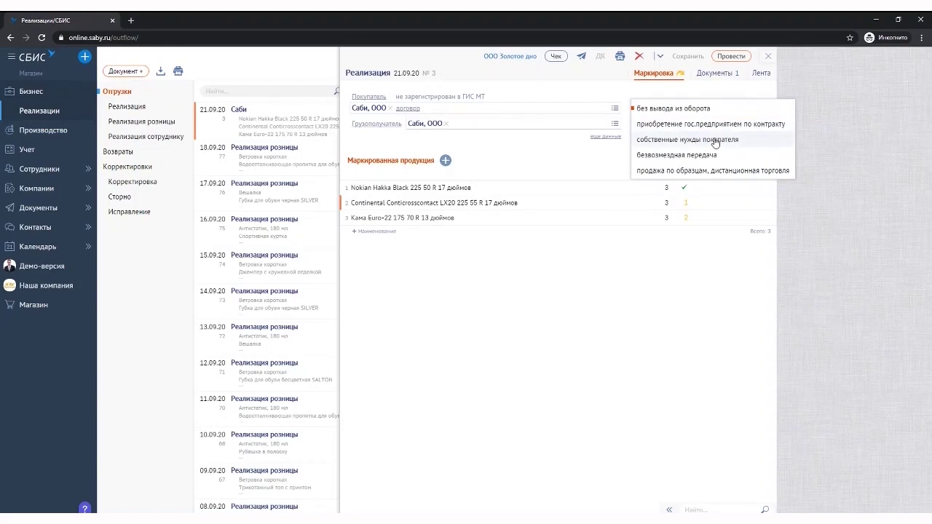
pyautogui.click(715, 141)
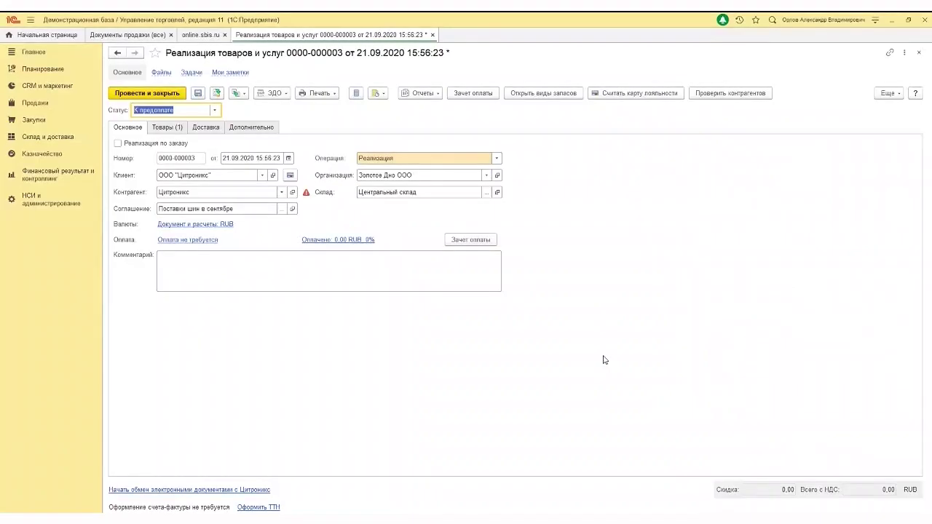
pyautogui.click(175, 128)
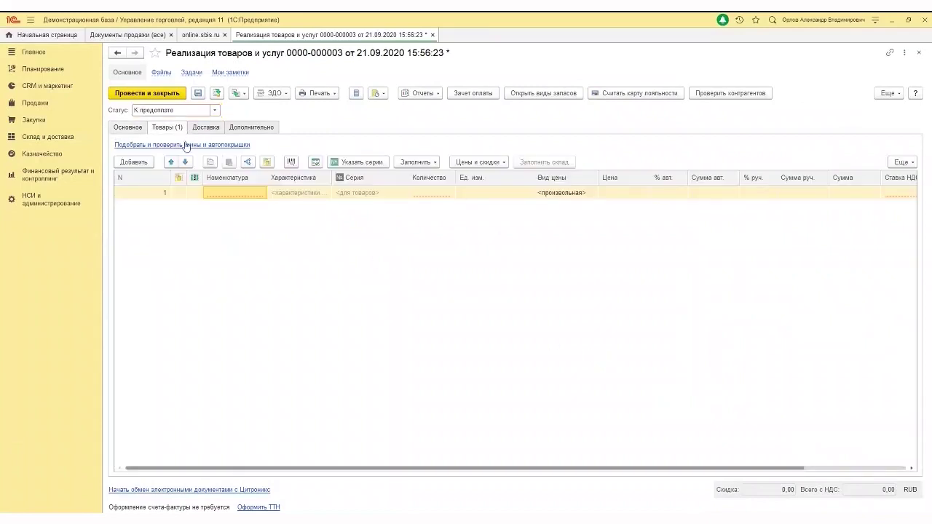
pyautogui.click(184, 146)
pyautogui.click(487, 291)
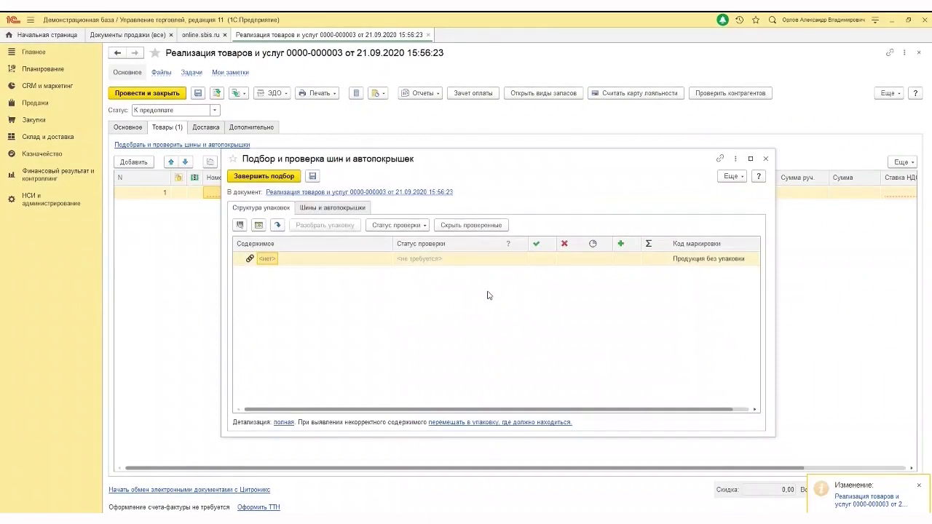
pyautogui.click(259, 177)
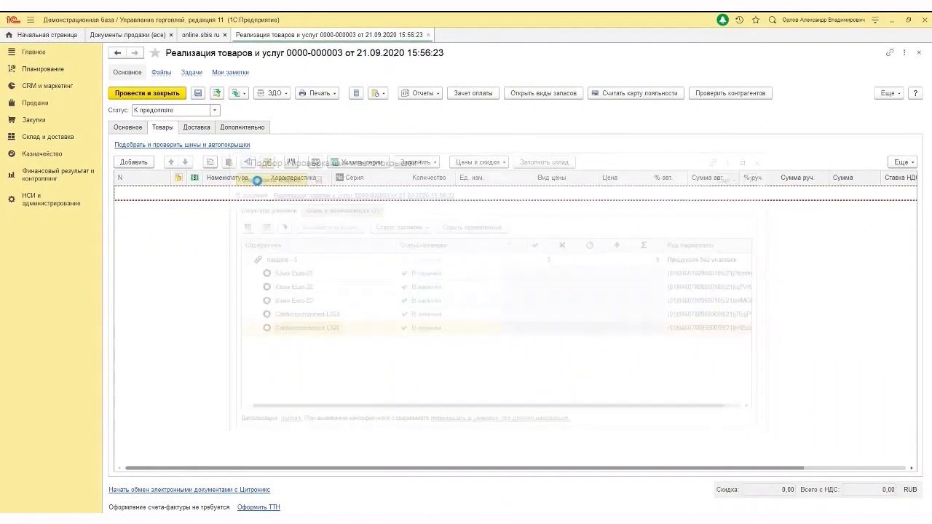
# Send sale 000003 dated 21.09.20 for Цитроникс to СБИС as "УПД (СФ + Реализация)"
pyautogui.click(201, 35)
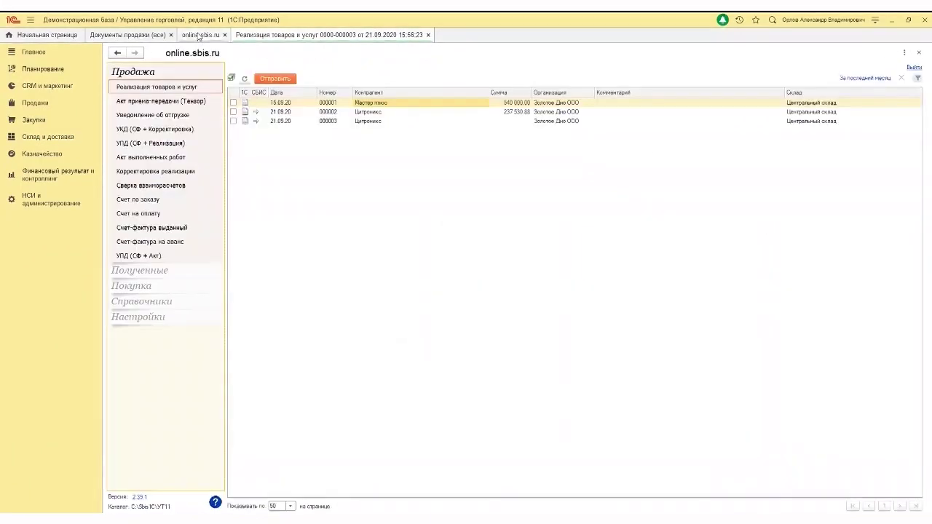
pyautogui.click(177, 145)
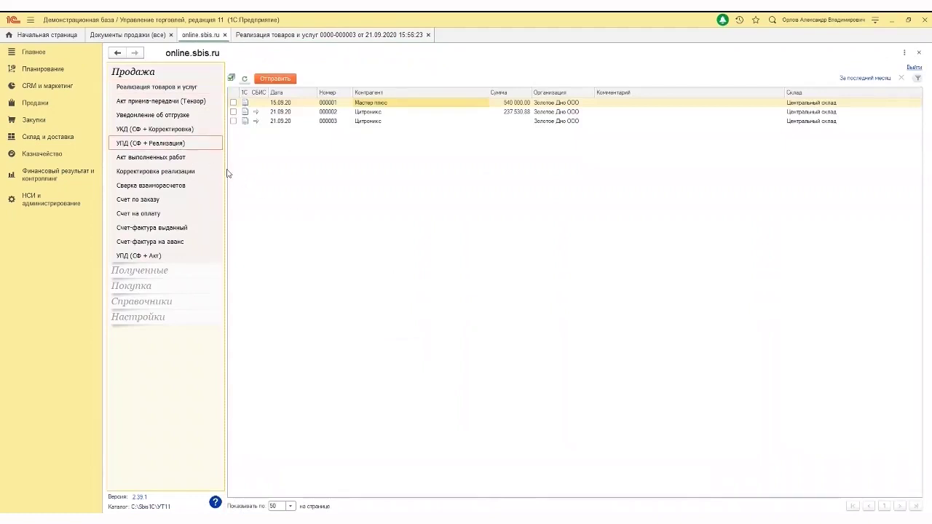
pyautogui.click(233, 121)
pyautogui.click(275, 79)
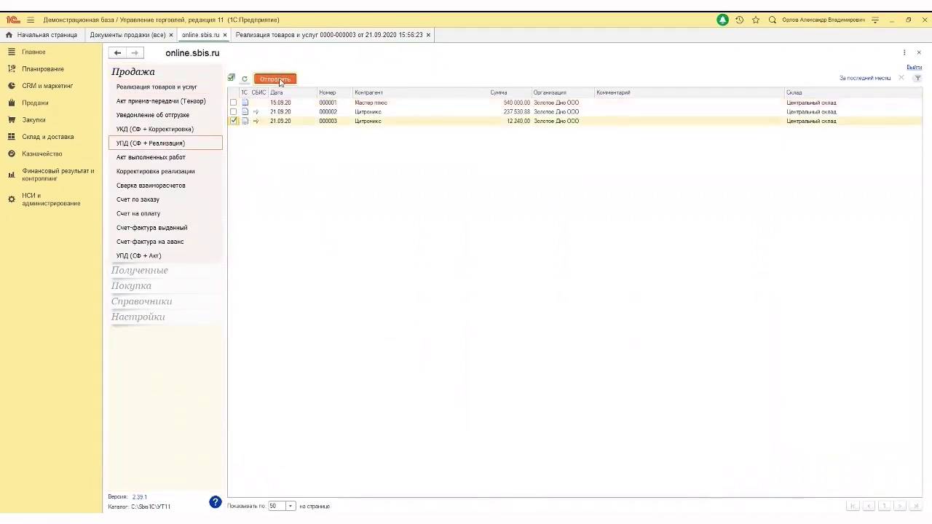
# Switch to СБИС, open the 21.09.20 Цитроникс sale and inspect the marking codes of the Кама Euro-22 tyres
pyautogui.moveTo(322, 518)
pyautogui.click(381, 503)
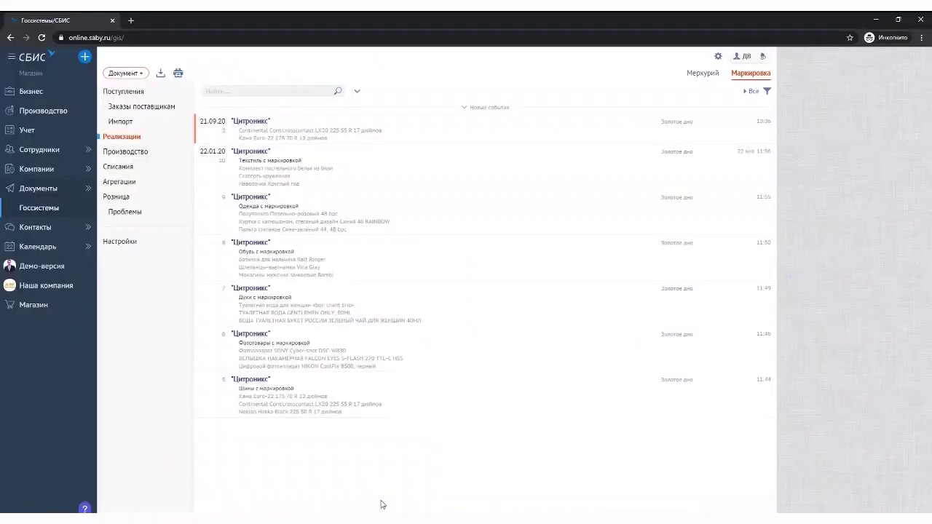
pyautogui.click(408, 136)
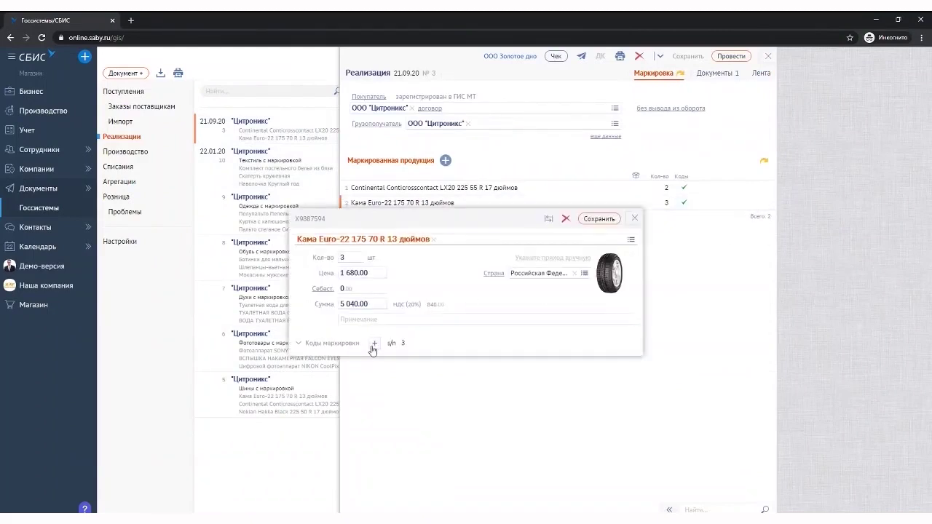
pyautogui.click(347, 348)
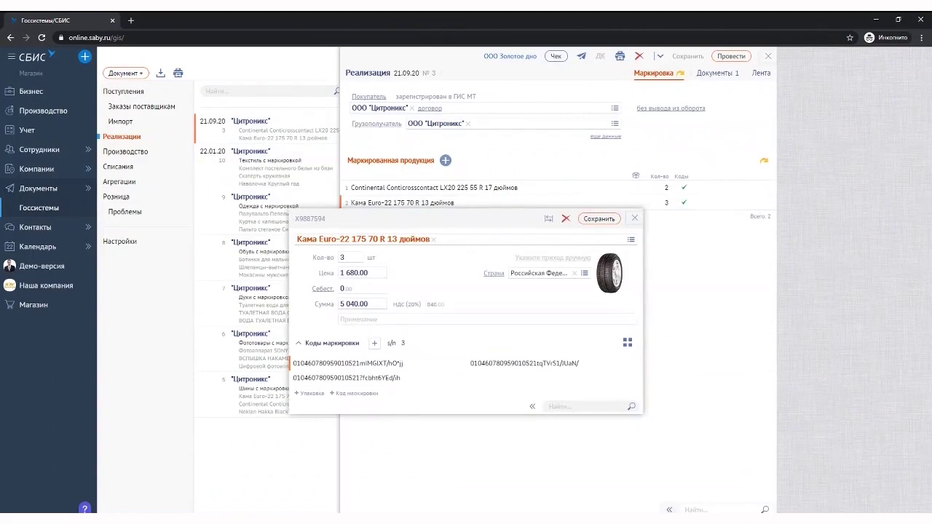
pyautogui.click(753, 355)
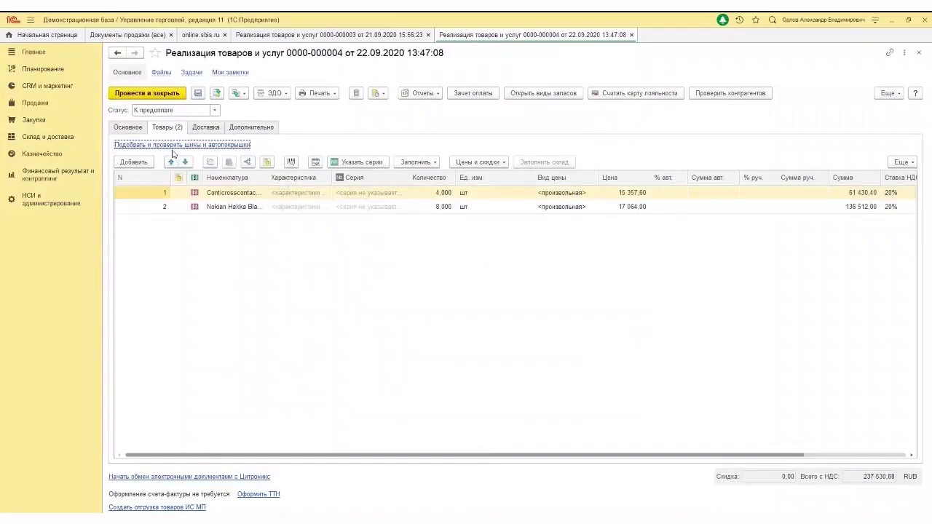
pyautogui.click(173, 146)
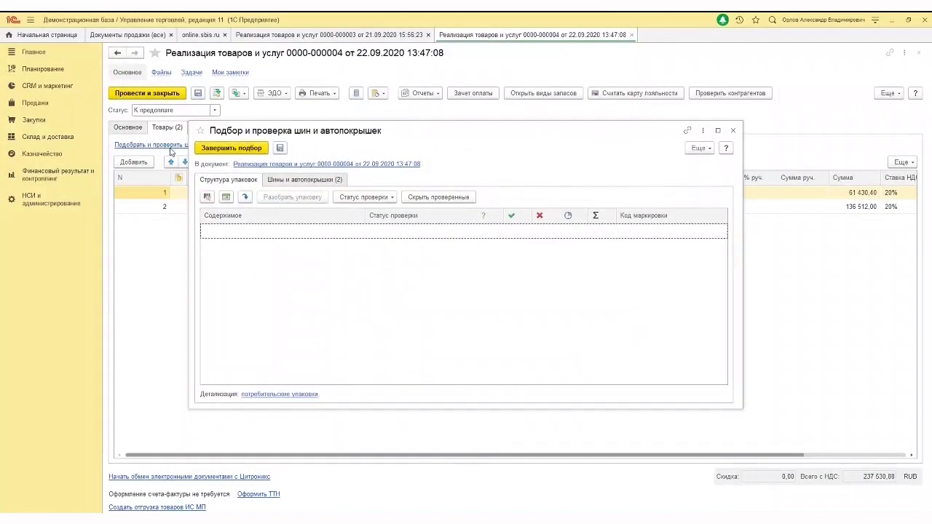
pyautogui.click(239, 149)
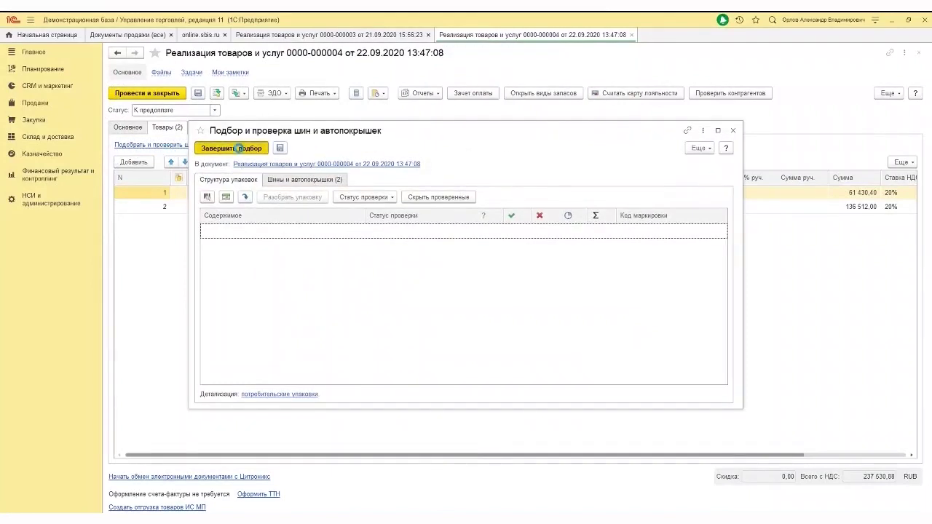
# Refresh the "УПД (СФ + Реализация)" list, send sale 000004 to СБИС, and open the 22.09.20 Цитроникс sale there
pyautogui.click(204, 35)
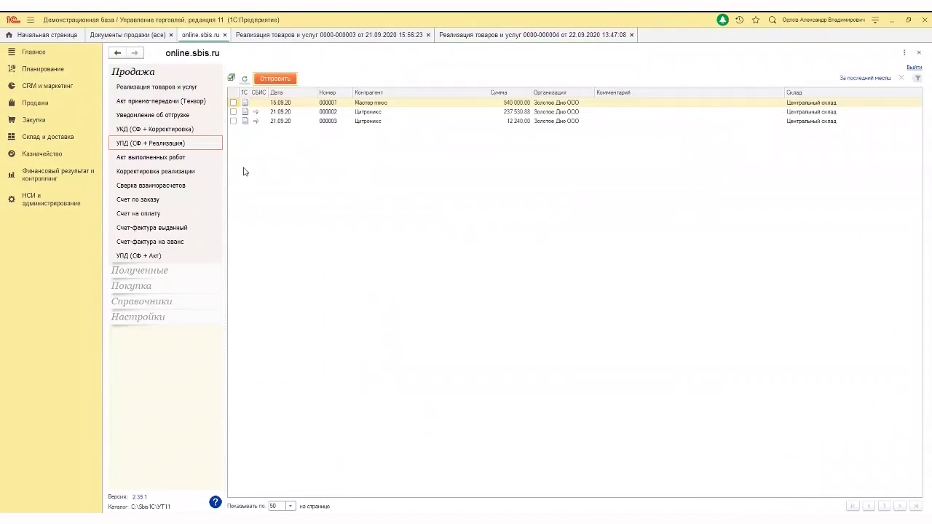
pyautogui.click(244, 78)
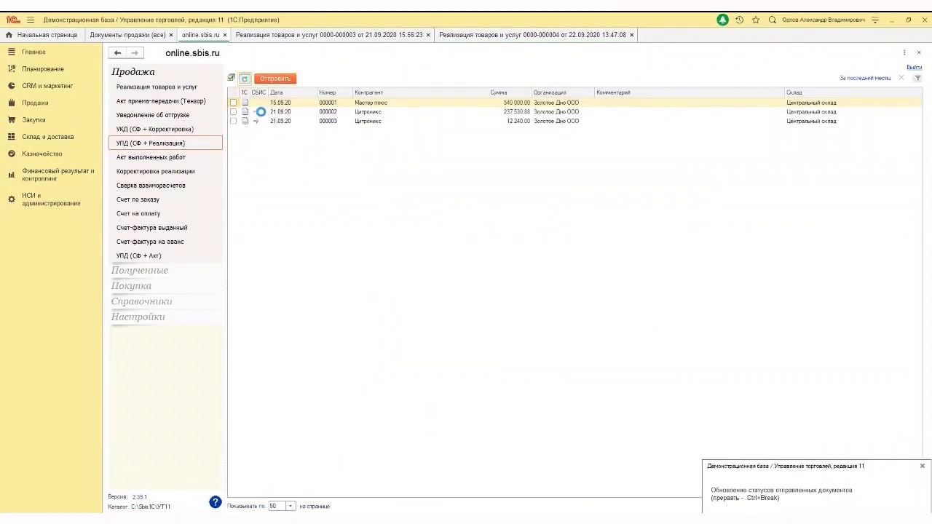
pyautogui.click(233, 131)
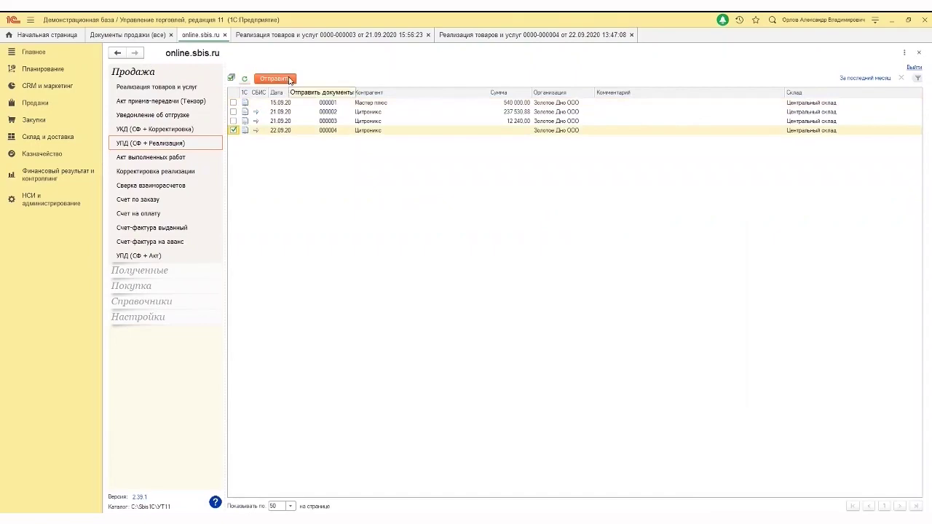
pyautogui.click(275, 79)
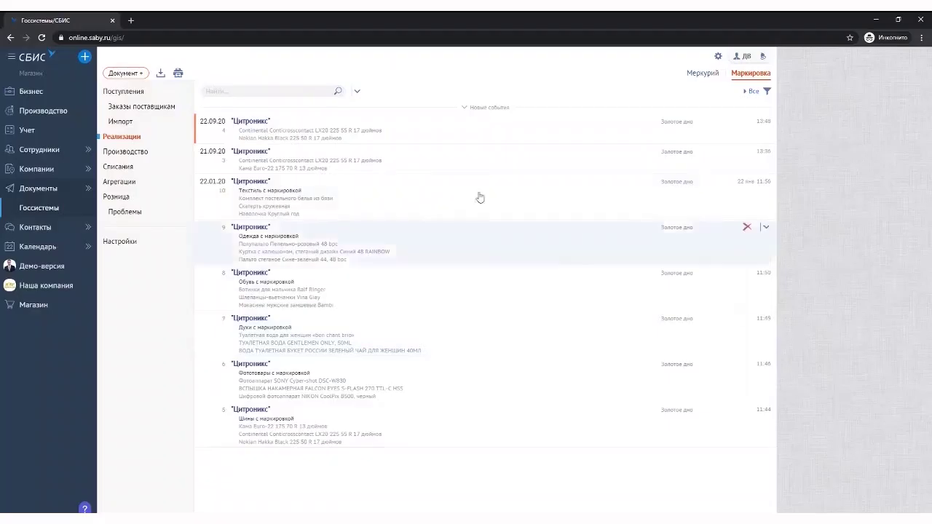
pyautogui.click(372, 137)
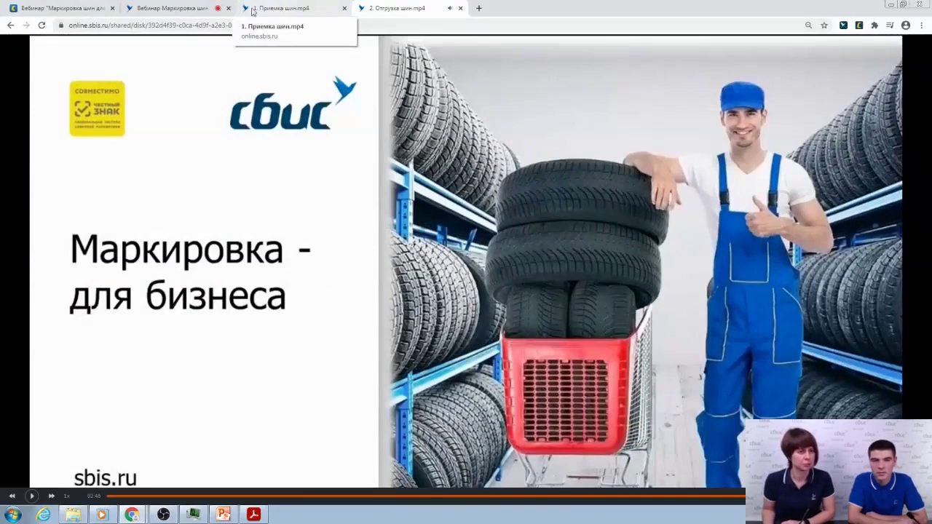
# Return to the webinar materials, open the link to "3. Розничная продажа.mp4" in a new browser tab, and play the video
pyautogui.click(167, 8)
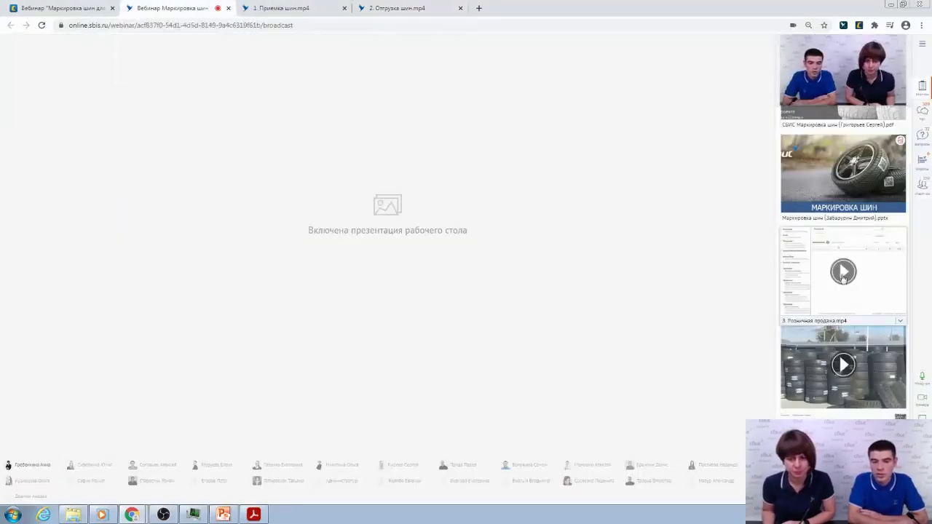
pyautogui.click(901, 323)
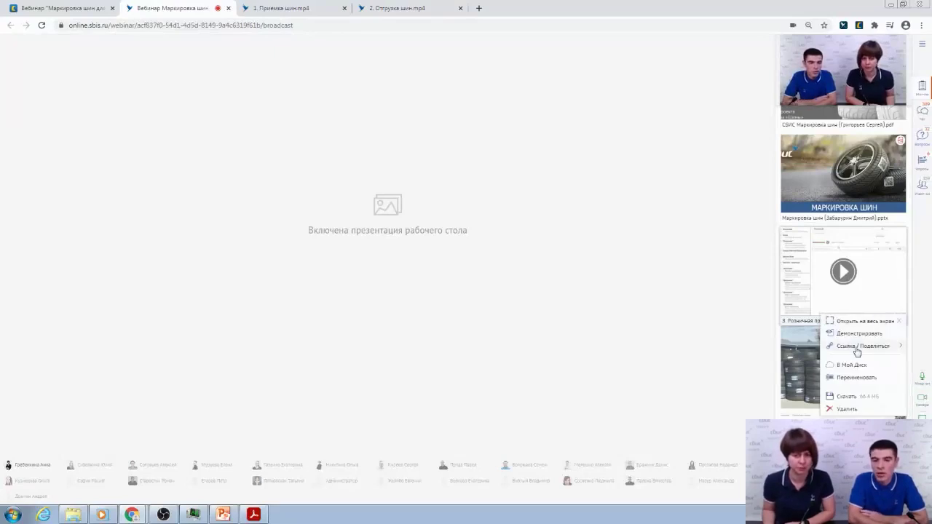
pyautogui.click(479, 8)
pyautogui.rightClick(115, 30)
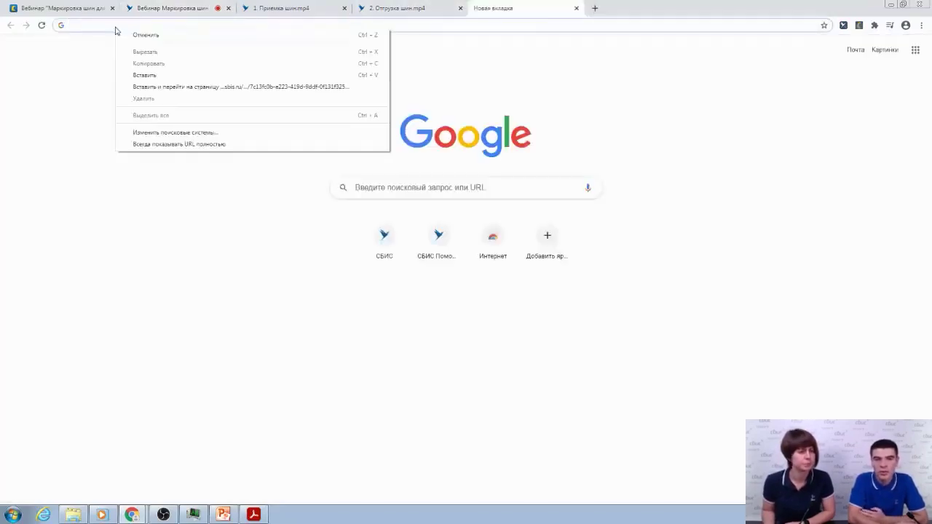
pyautogui.click(194, 77)
pyautogui.press('Return')
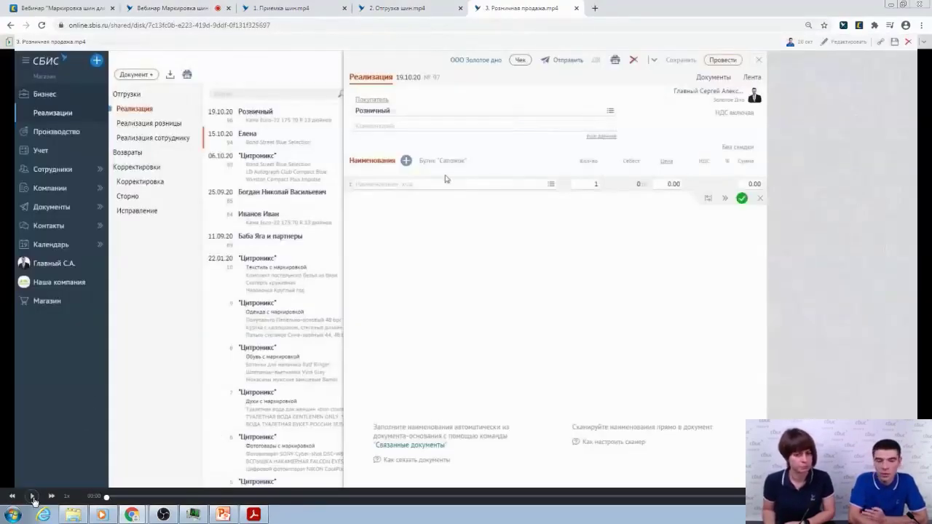
pyautogui.click(32, 497)
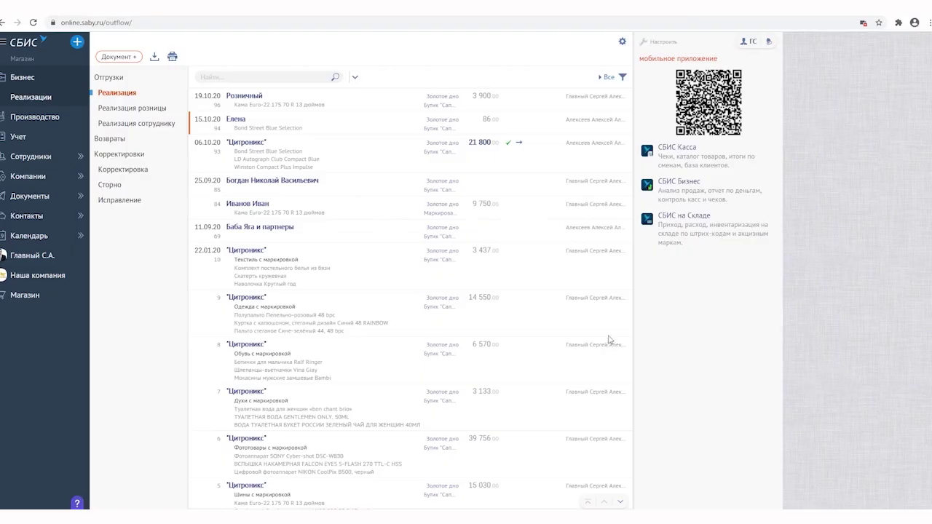
# Create a new sale for the buyer "Розничный" and add 4 pieces of Кама Euro-22 175 70 R 13 дюймов
pyautogui.click(110, 58)
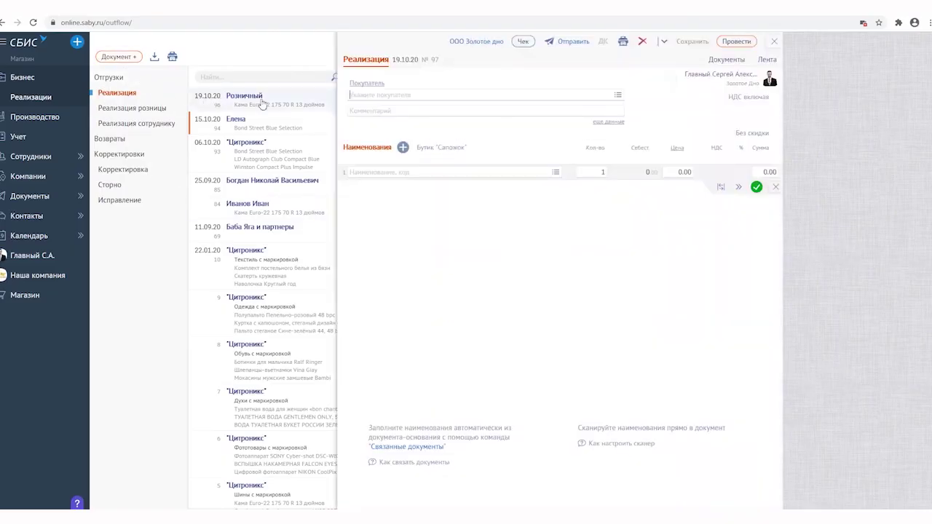
pyautogui.write('роз')
pyautogui.click(441, 131)
pyautogui.write('кама')
pyautogui.click(470, 213)
pyautogui.write('4')
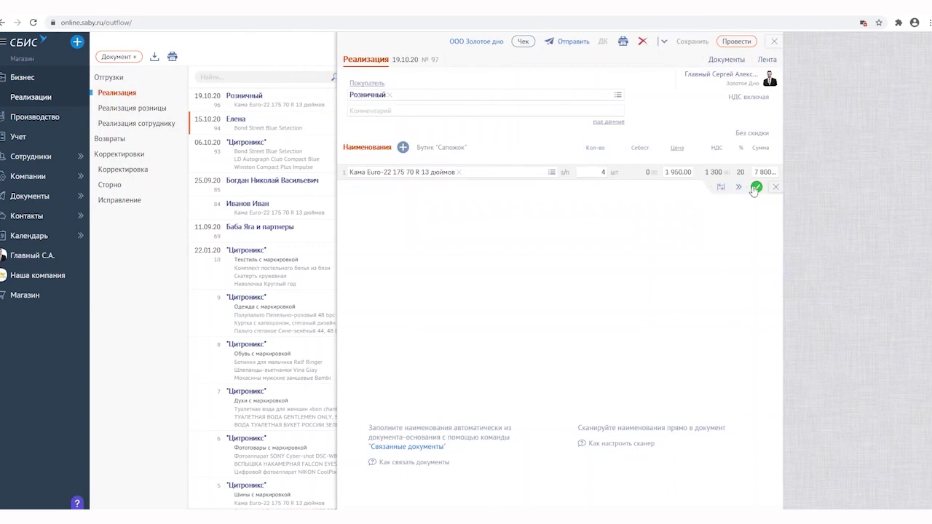
pyautogui.click(756, 188)
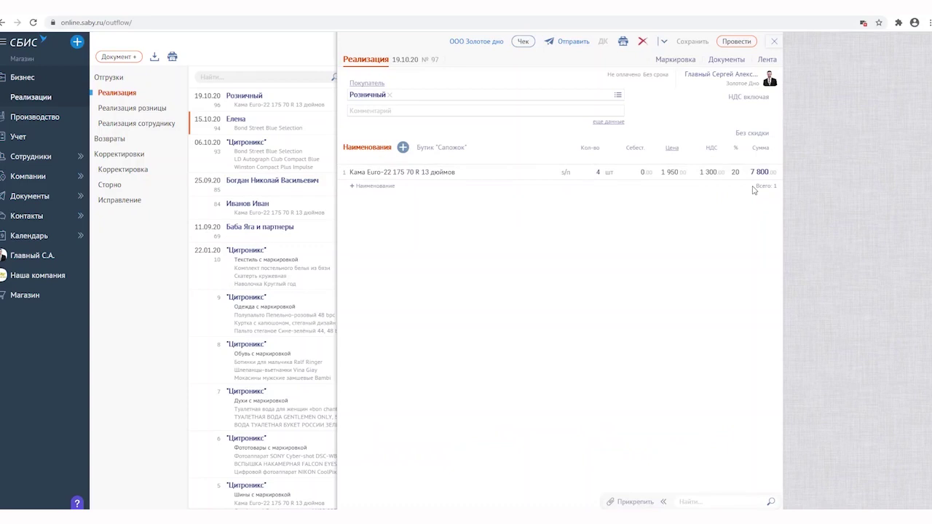
# Register an "Аванс/предоплата" cash receipt for 7 800 without marking codes, paid in cash, and close the sale
pyautogui.click(519, 43)
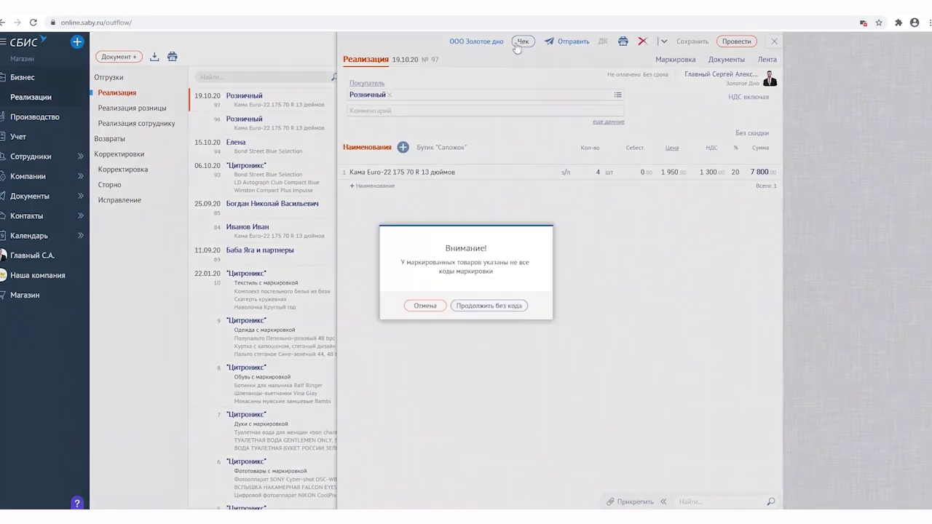
pyautogui.click(483, 306)
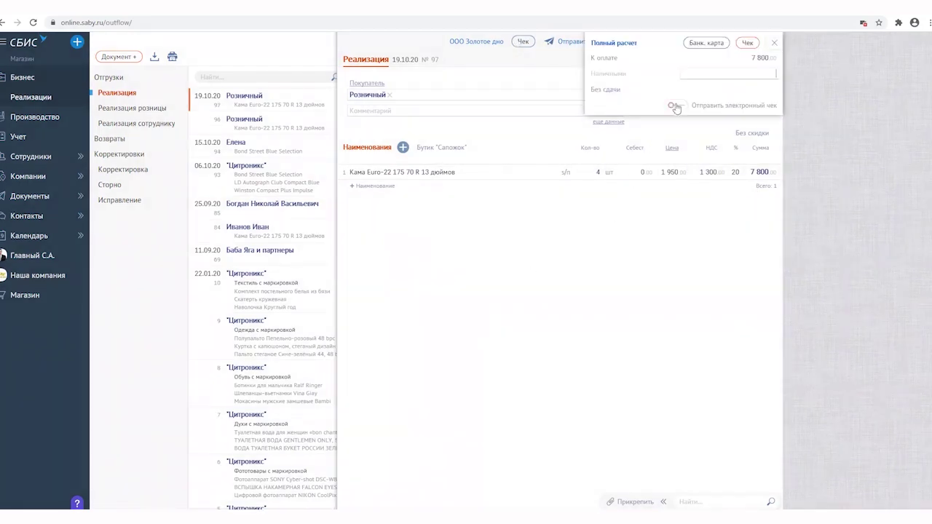
pyautogui.click(618, 42)
pyautogui.click(636, 75)
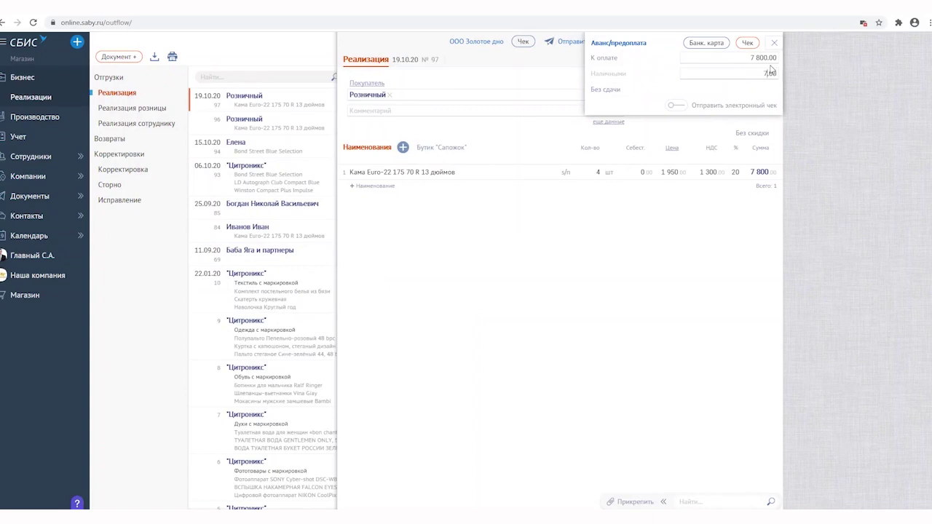
pyautogui.click(747, 44)
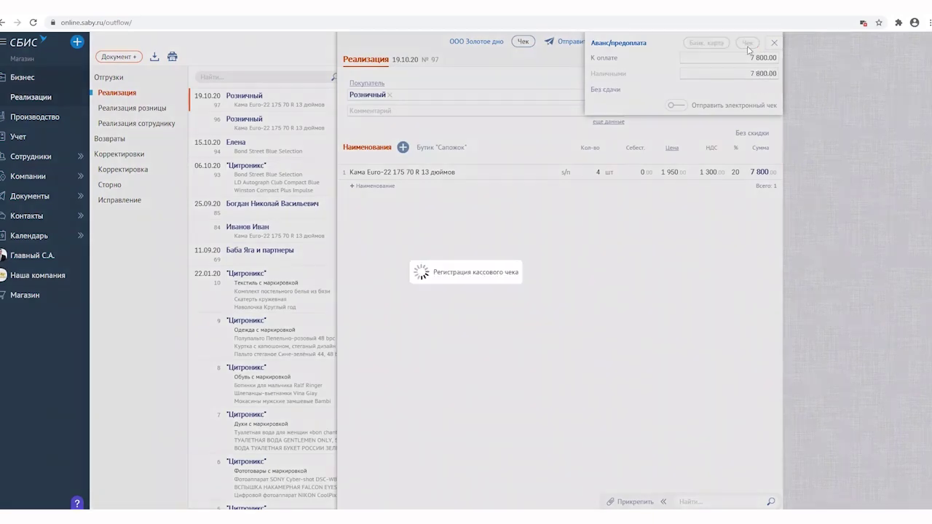
pyautogui.click(498, 315)
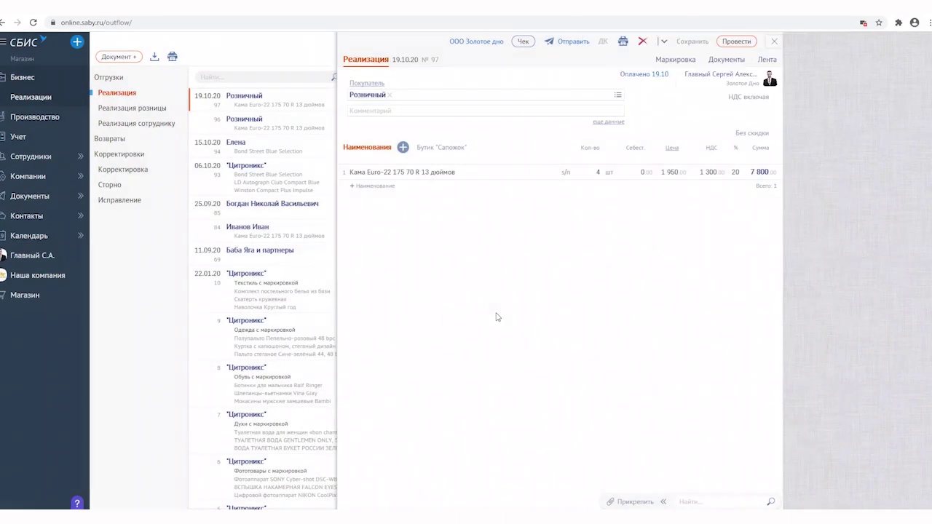
pyautogui.click(775, 43)
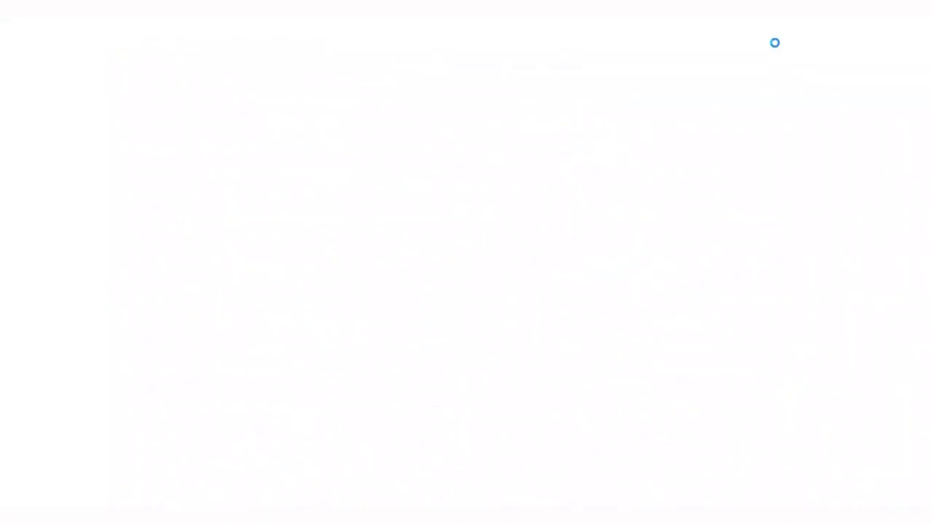